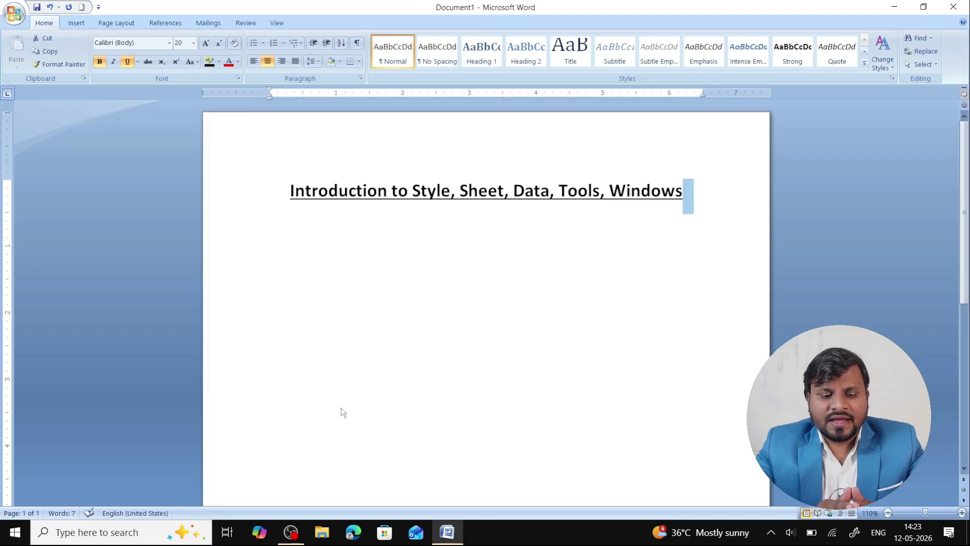
Step: Launch LibreOffice Calc with the run command scalc
left_click_drag(683, 192, 640, 193)
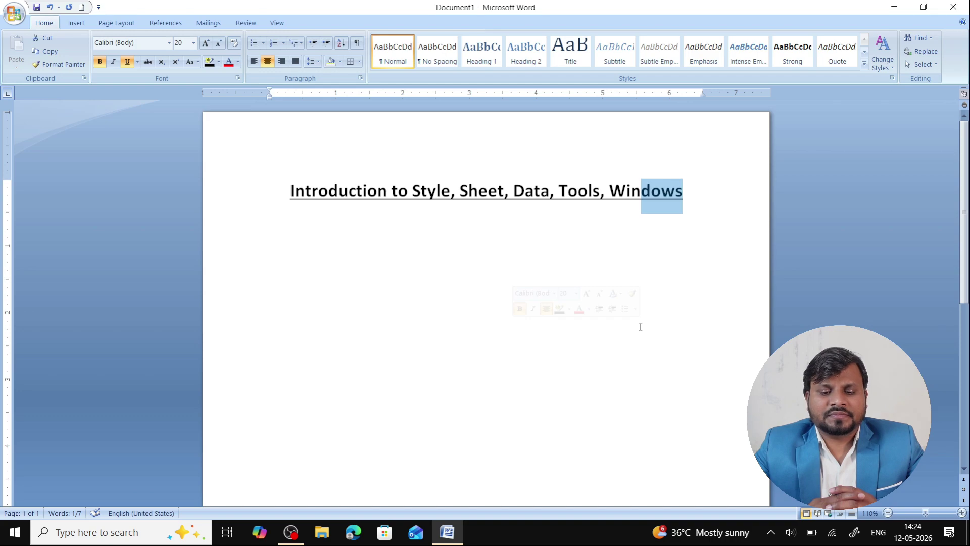
key("super+r")
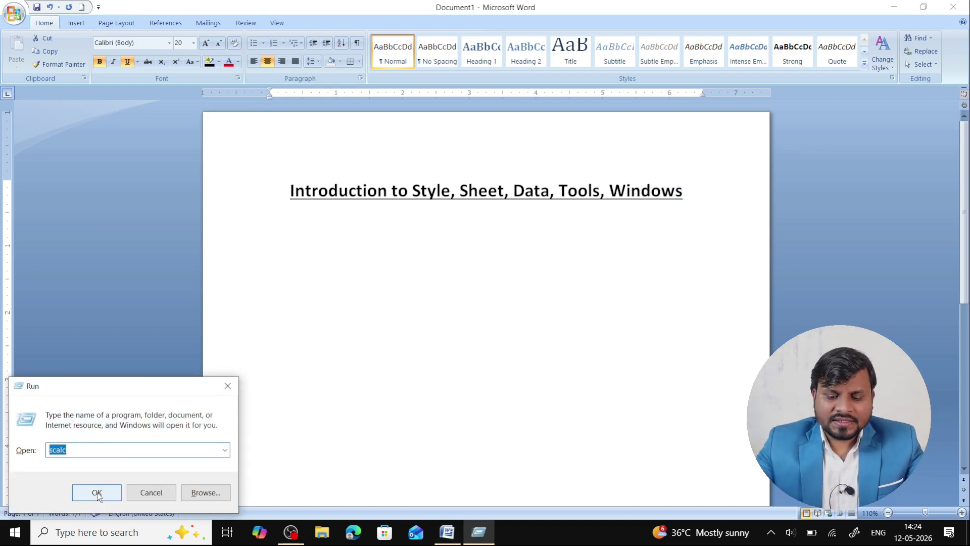
left_click(97, 493)
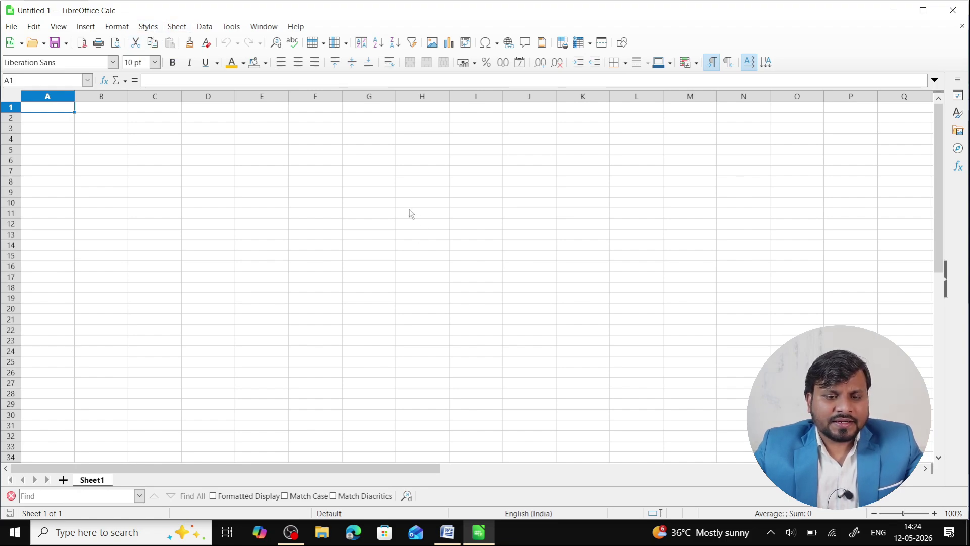
Step: Enter the text "SMS Education" in cell G9
left_click(362, 192)
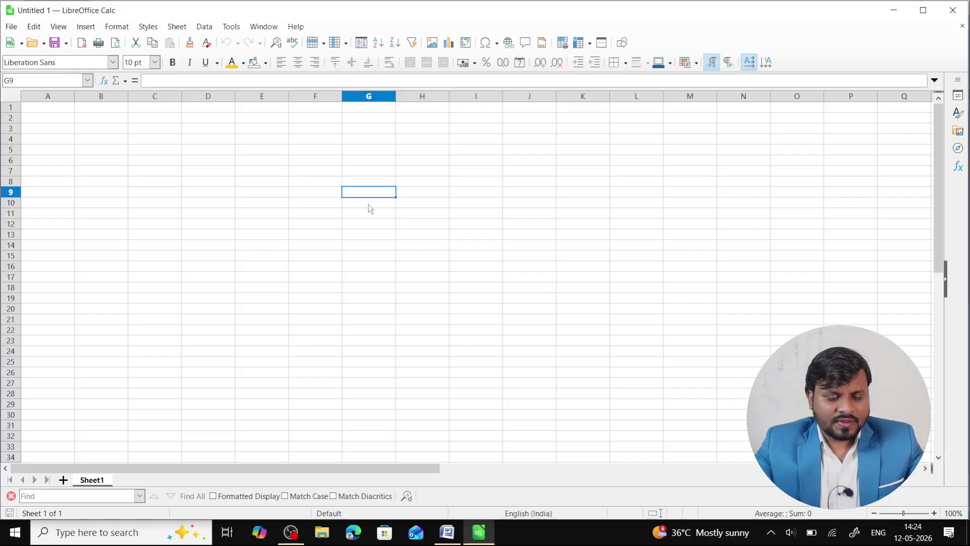
type("SMS Educ")
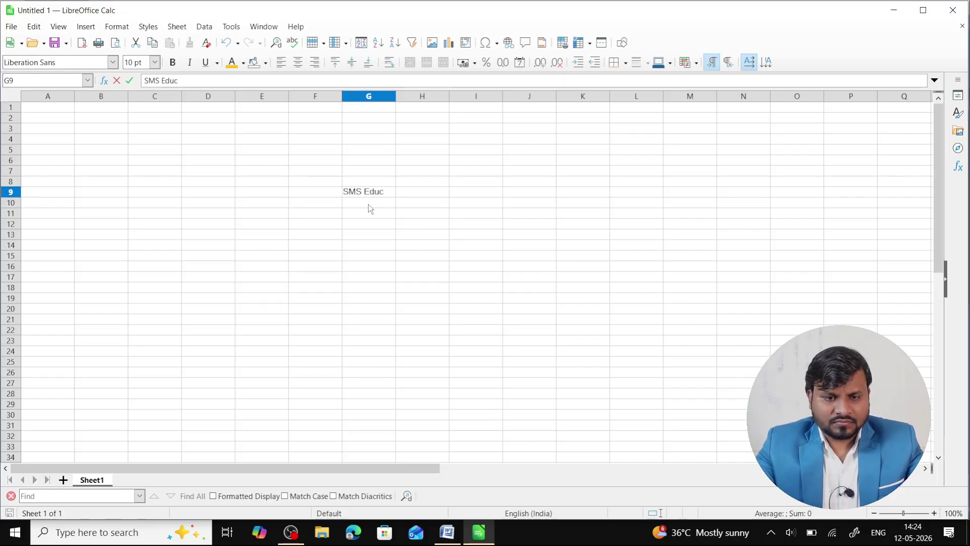
key("BackSpace")
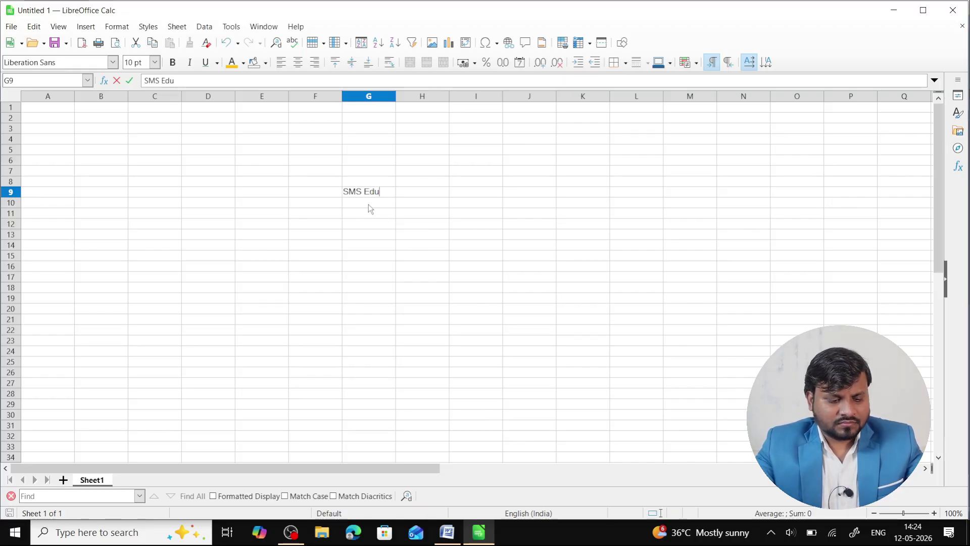
type("ca")
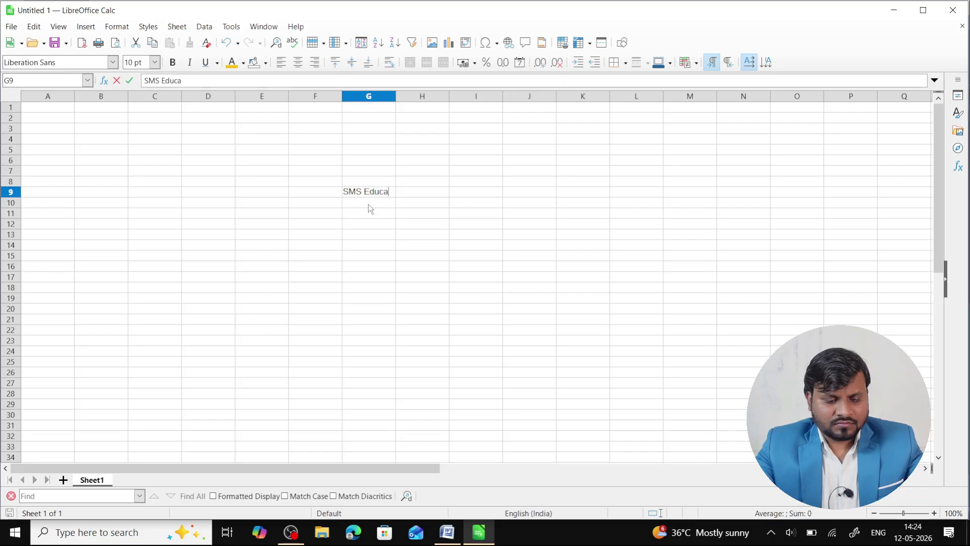
type("tion")
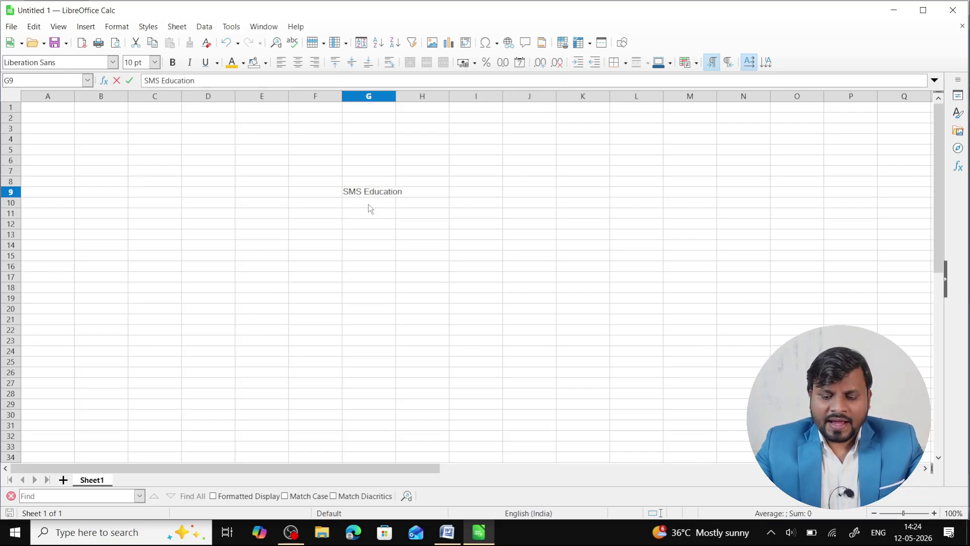
key("Return")
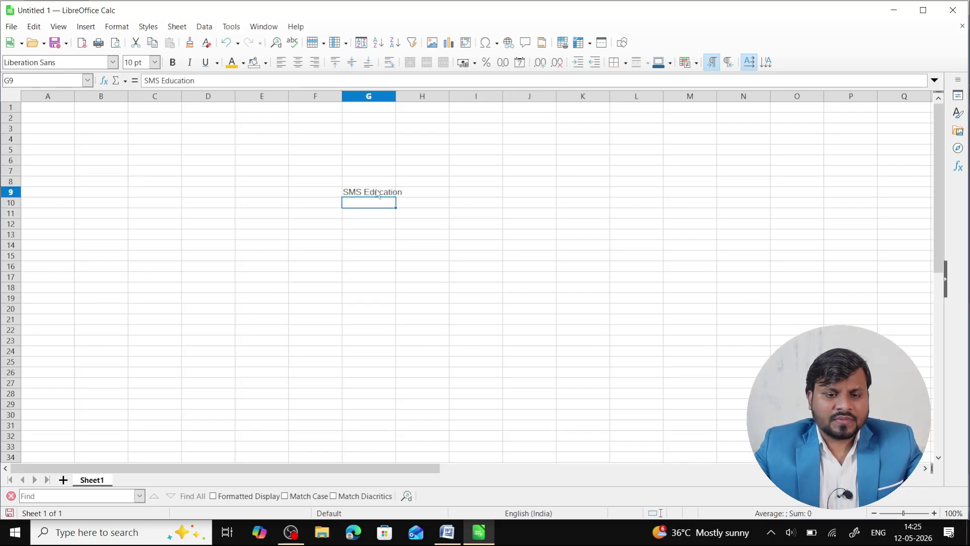
Step: Widen column G so that the text in cell G9 fits inside it
left_click(377, 194)
left_click_drag(396, 96, 443, 95)
left_click(378, 268)
left_click(398, 196)
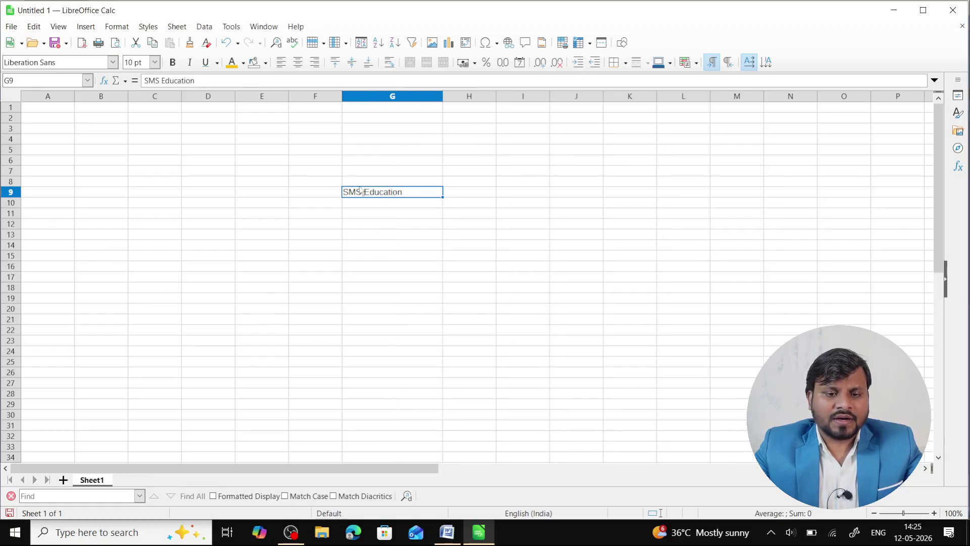
Step: Center the text in cell G9 horizontally and set its font size to 14 pt
left_click(299, 63)
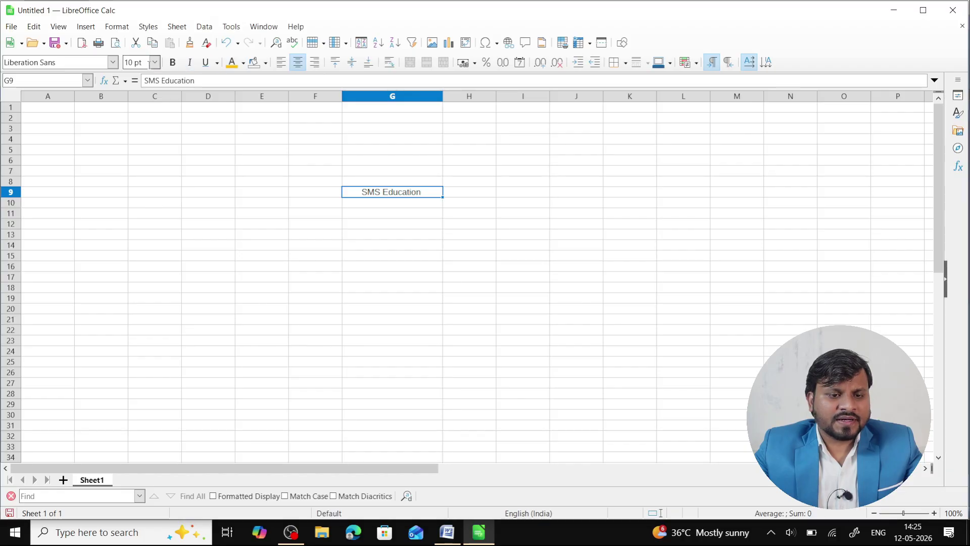
left_click(155, 62)
left_click(135, 170)
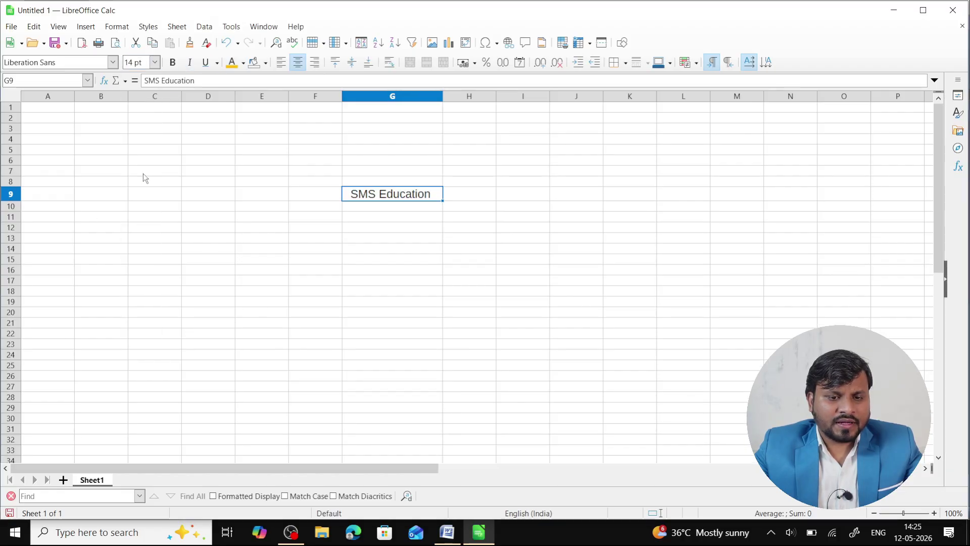
left_click(449, 259)
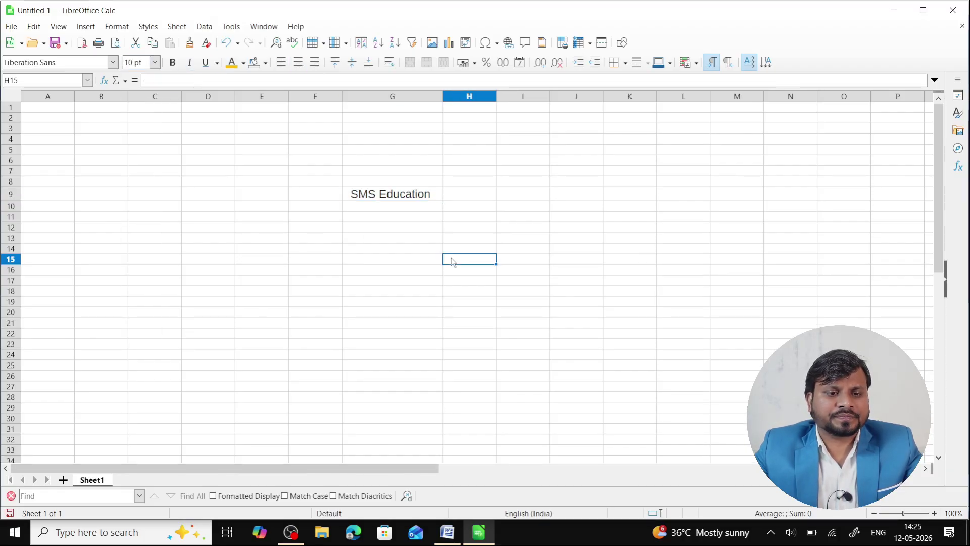
Step: Try the Heading 2 cell style and the Accent 1 cell style on cell G9
left_click(402, 194)
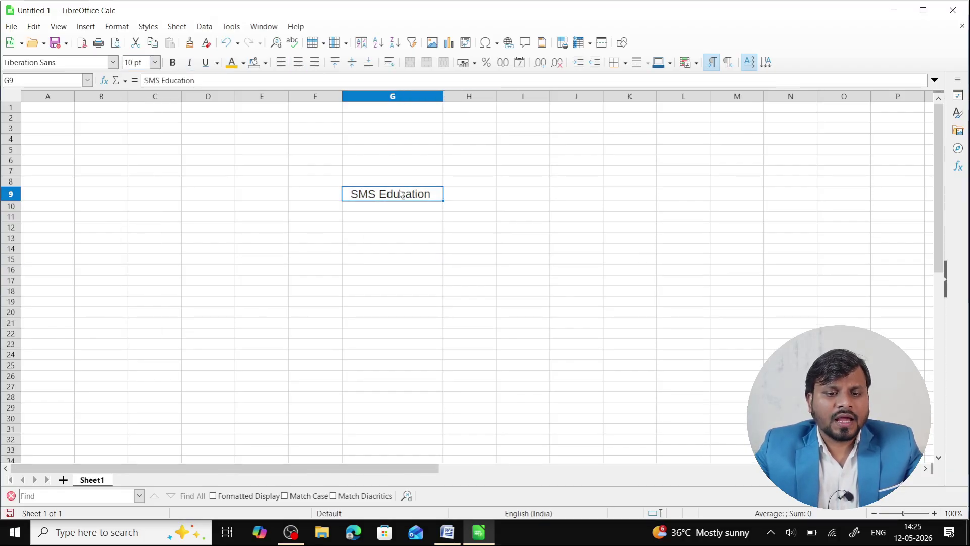
left_click(149, 27)
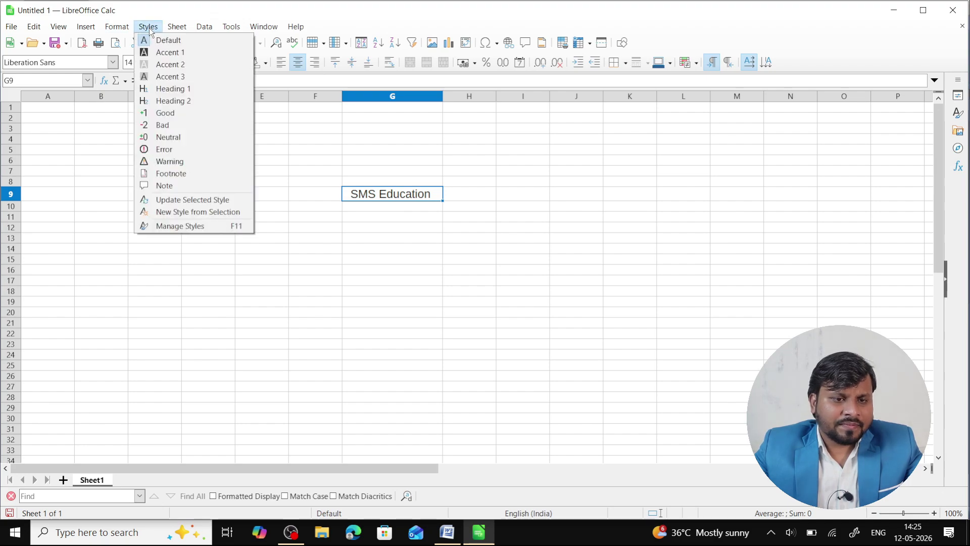
left_click(165, 103)
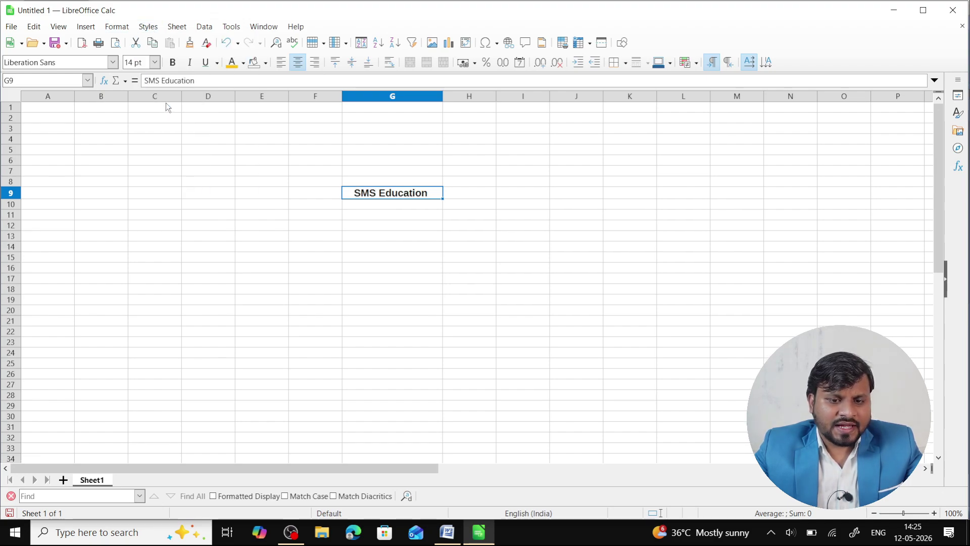
left_click(149, 27)
left_click(160, 53)
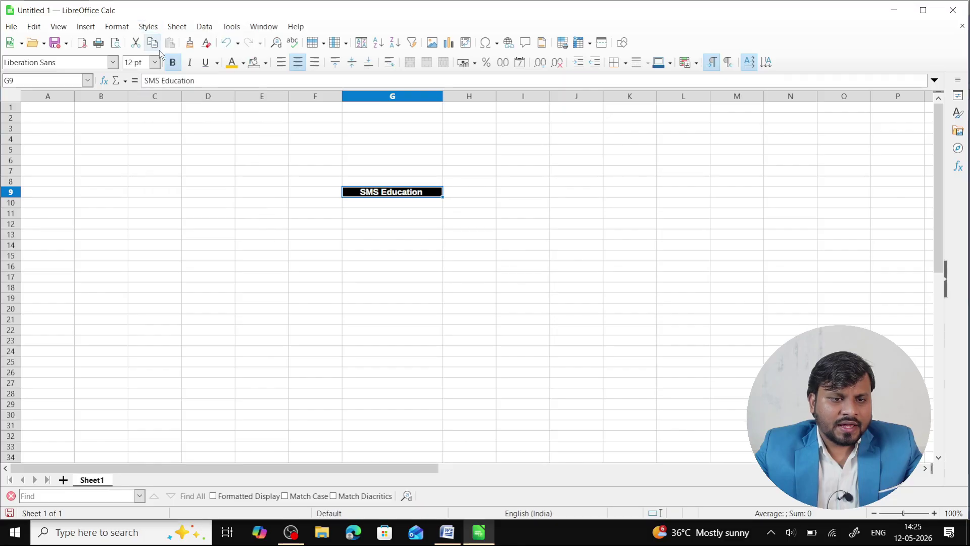
Step: Reset cell G9 to the Default cell style and try the Accent 3 style on it
left_click(153, 28)
left_click(157, 40)
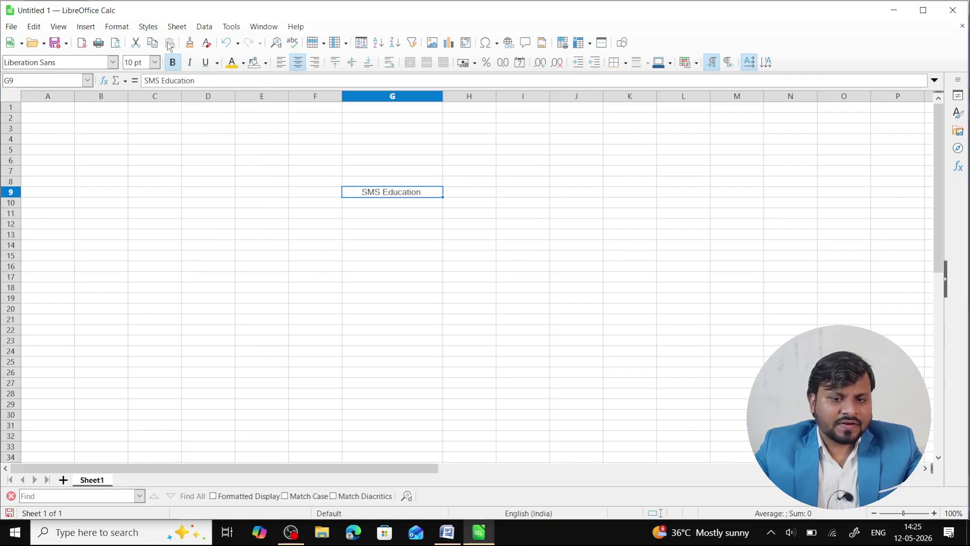
left_click(148, 28)
left_click(160, 76)
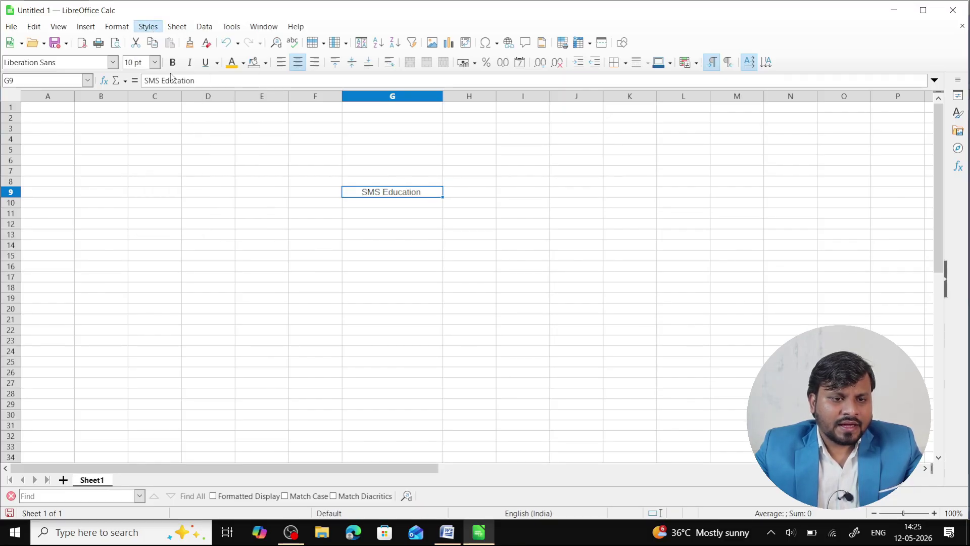
Step: Apply the Heading 1 cell style to cell G9, and replace it with Heading 2
left_click(151, 28)
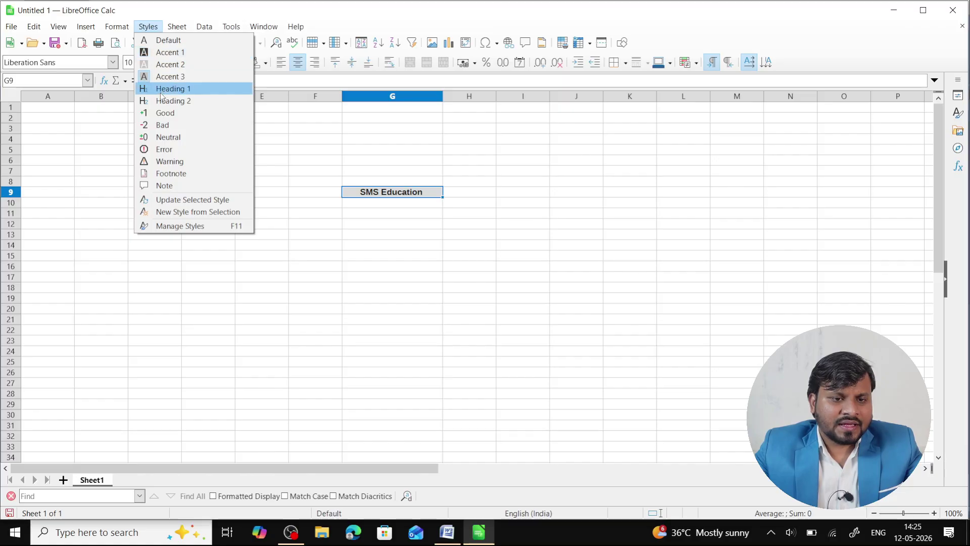
left_click(161, 88)
left_click(149, 27)
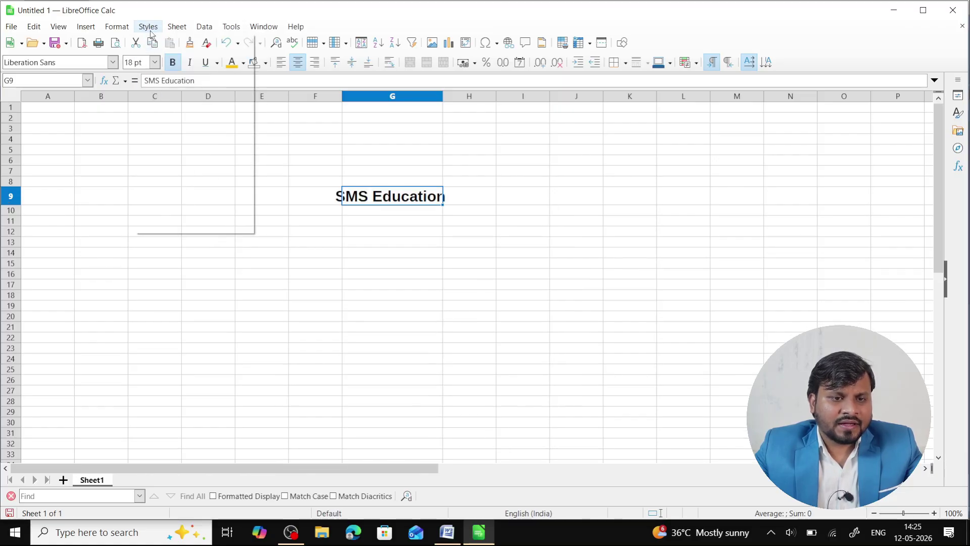
left_click(169, 100)
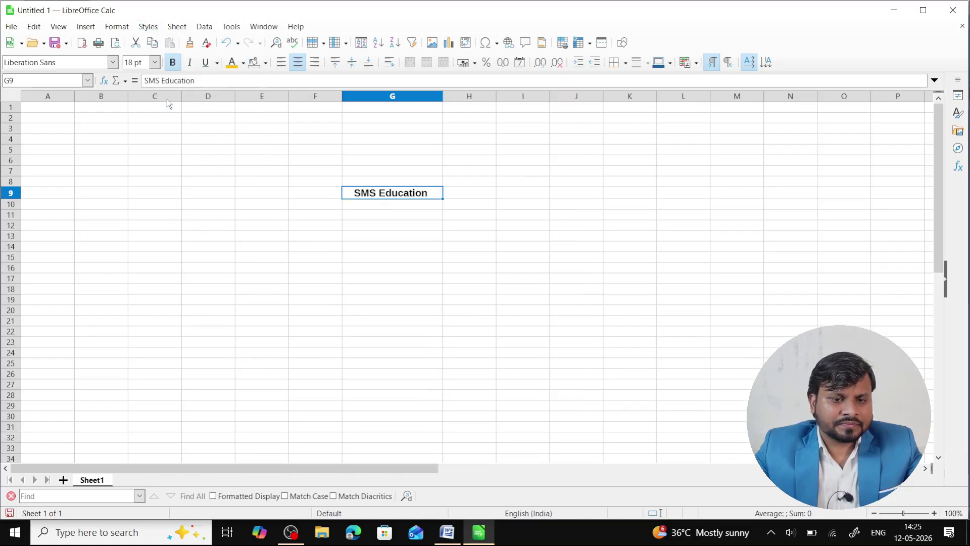
Step: Try the Error cell style on cell G9 and undo it
left_click(143, 28)
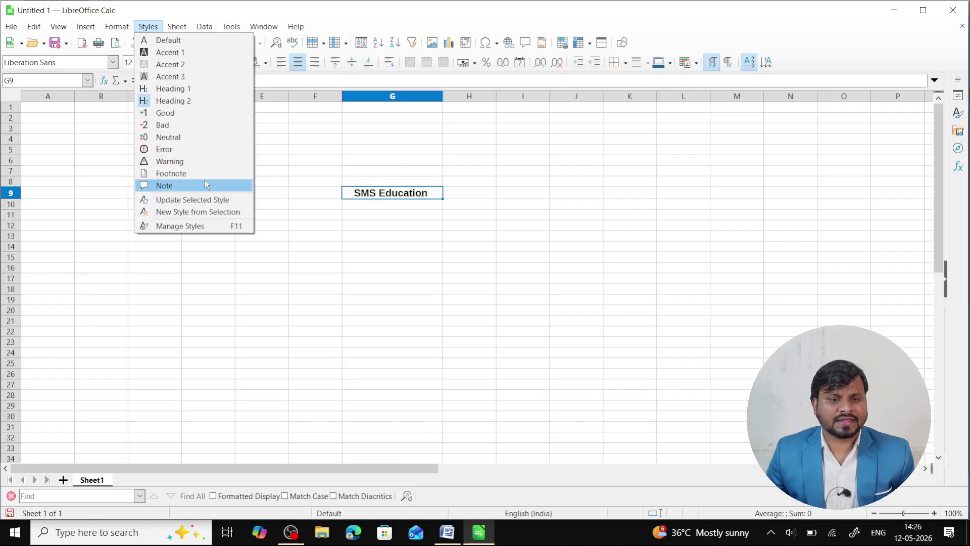
left_click(215, 151)
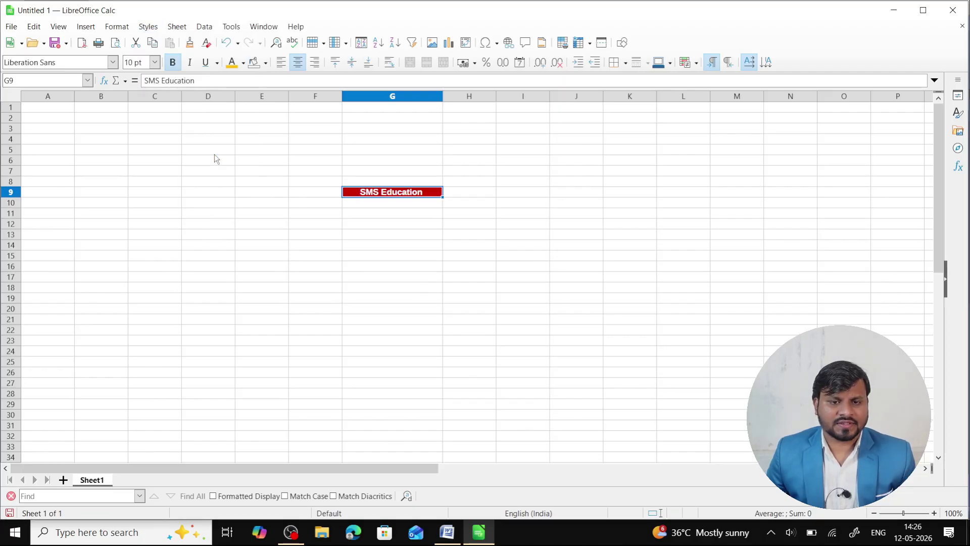
left_click(660, 334)
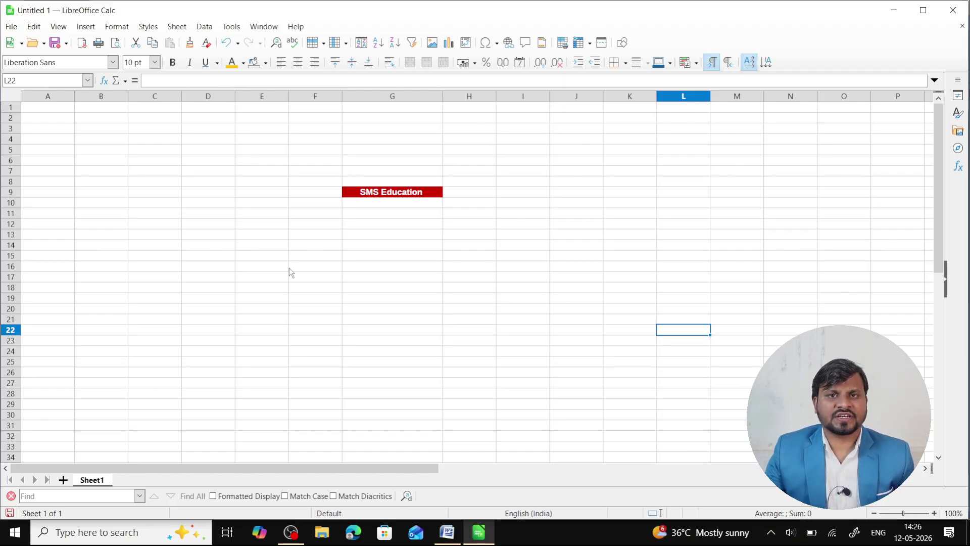
key("ctrl+z")
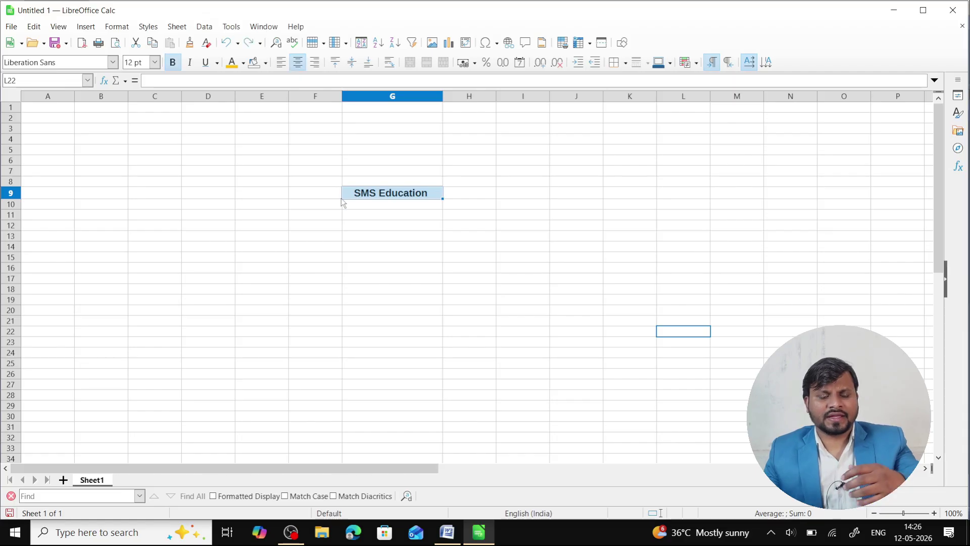
left_click(380, 197)
left_click(378, 311)
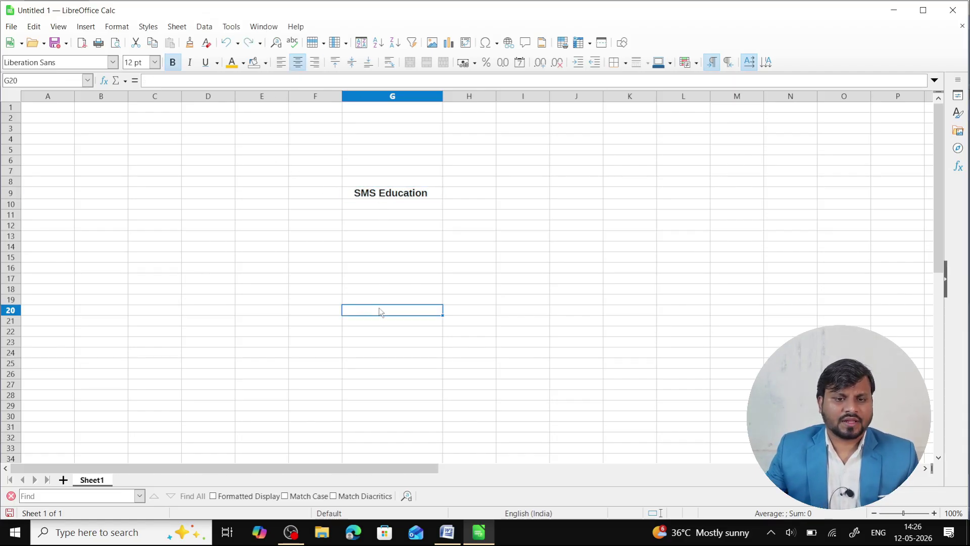
left_click(380, 198)
left_click(178, 28)
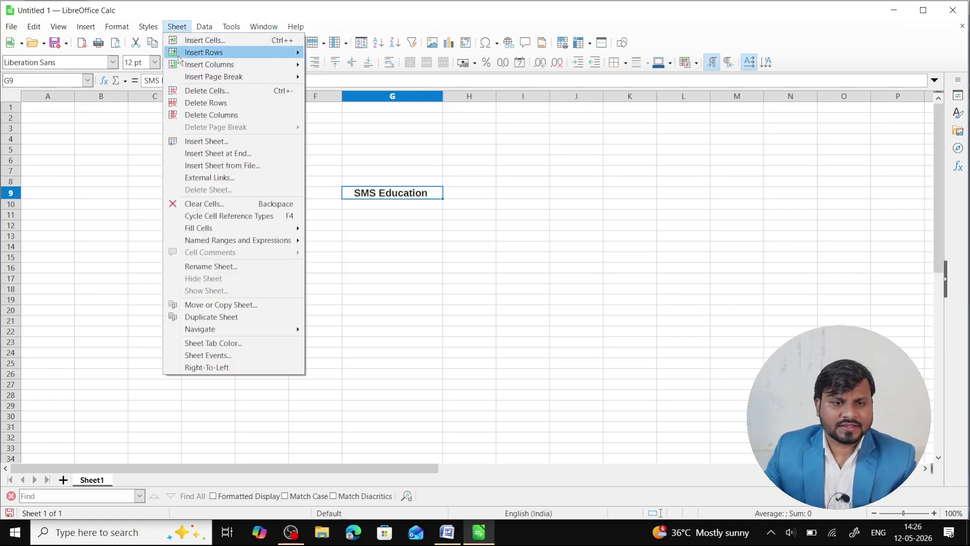
left_click(505, 242)
Step: Enter the letters a to j one per cell down column B, from B8 to B17
left_click(114, 182)
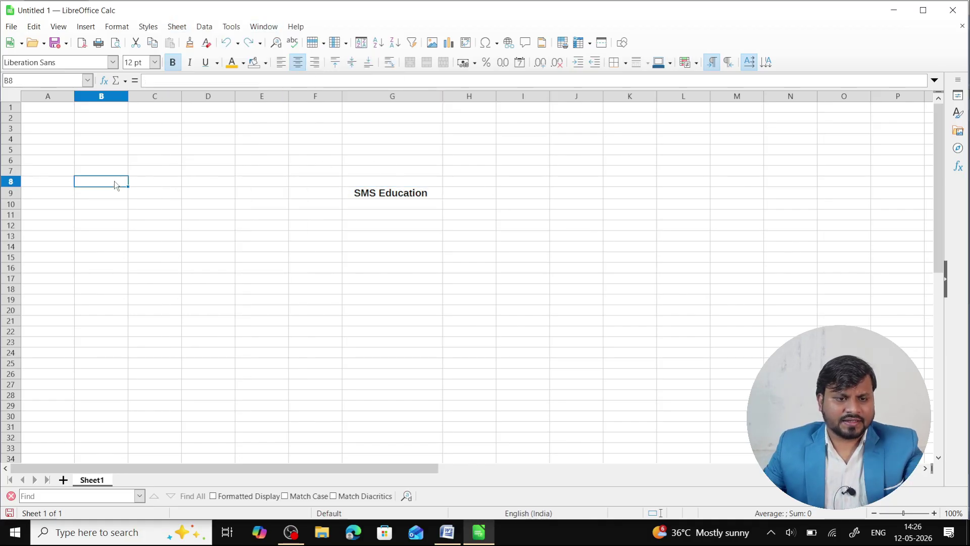
type("a")
key("Return")
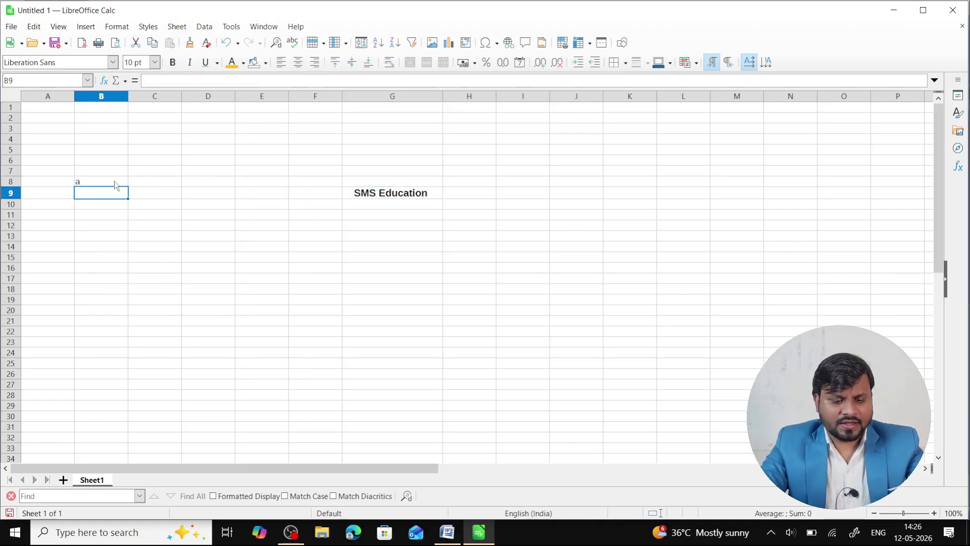
type("b")
key("Return")
type("c")
key("Return")
type("d e f ")
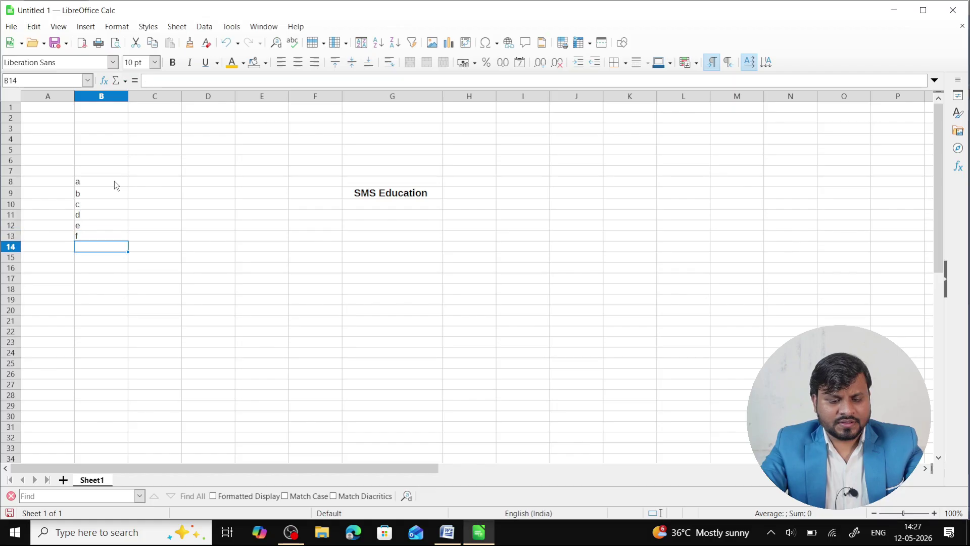
type("g h i j")
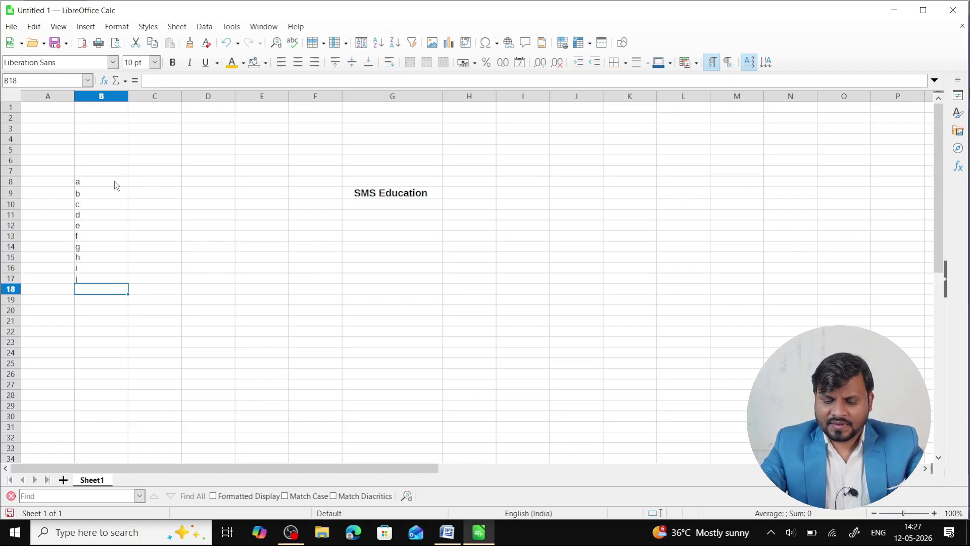
Step: Enter the letters l, k, m, n, p, o, q, r, s, t, h, f one per cell down column C, starting at C8
key("Tab")
key("Up")
key("Up")
key("Up")
key("Up")
key("Up")
key("Up")
key("Up")
key("Up")
key("Up")
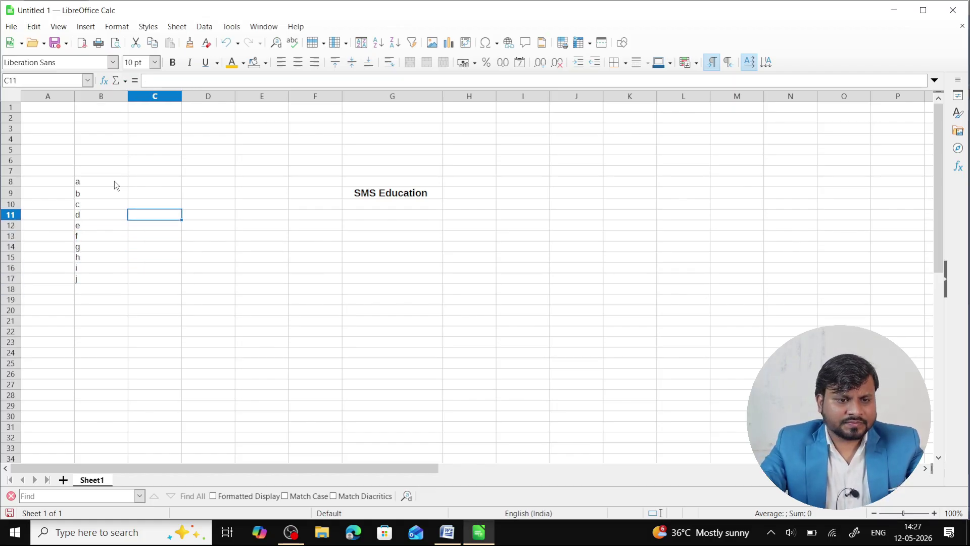
type("l")
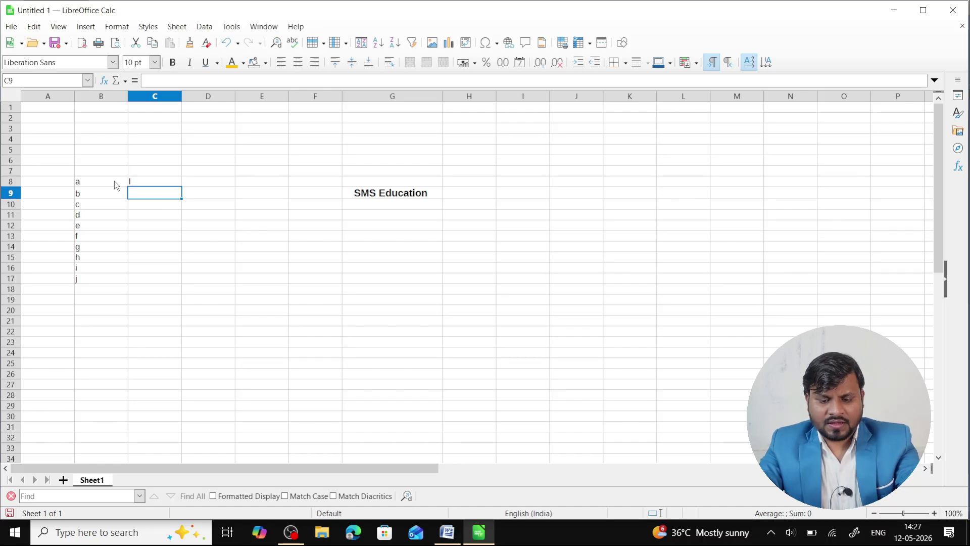
type(" k m n p o q r s t h f")
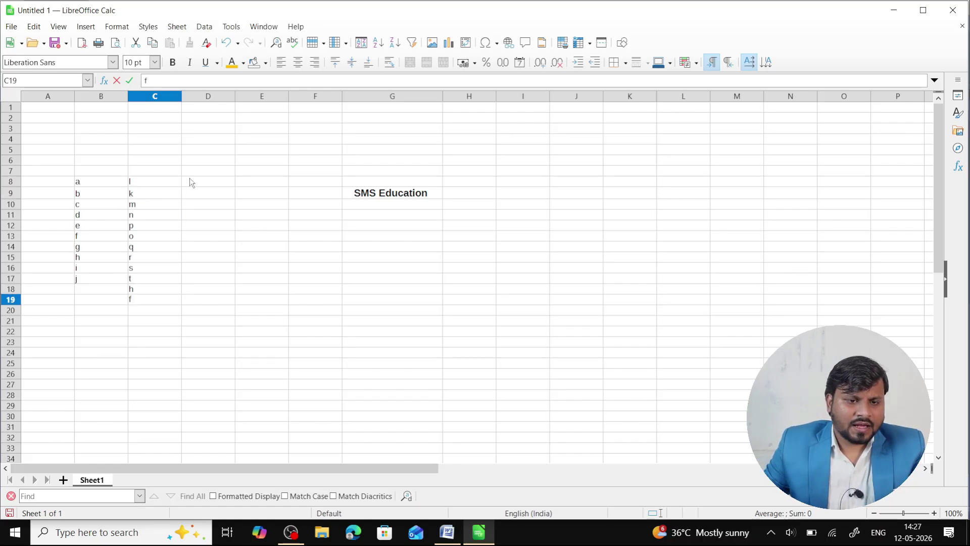
Step: Enter f, s, g, s, h, g, d, sa, f, s, d, g one per cell down column D, from D8 to D19
left_click(221, 183)
type("f s g s h g d sa f s d g")
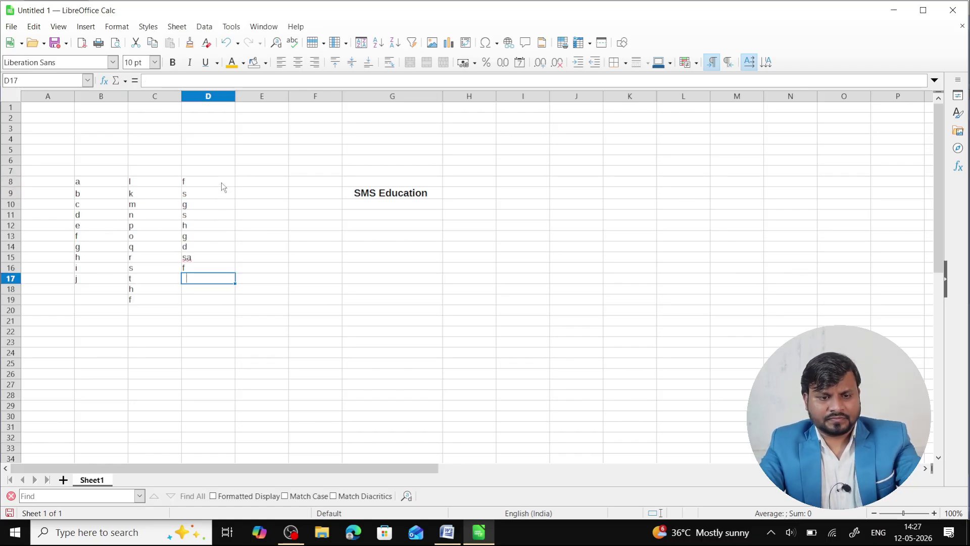
Step: Insert a blank cell at C12 with the cells below shifted down, and undo it
left_click(169, 225)
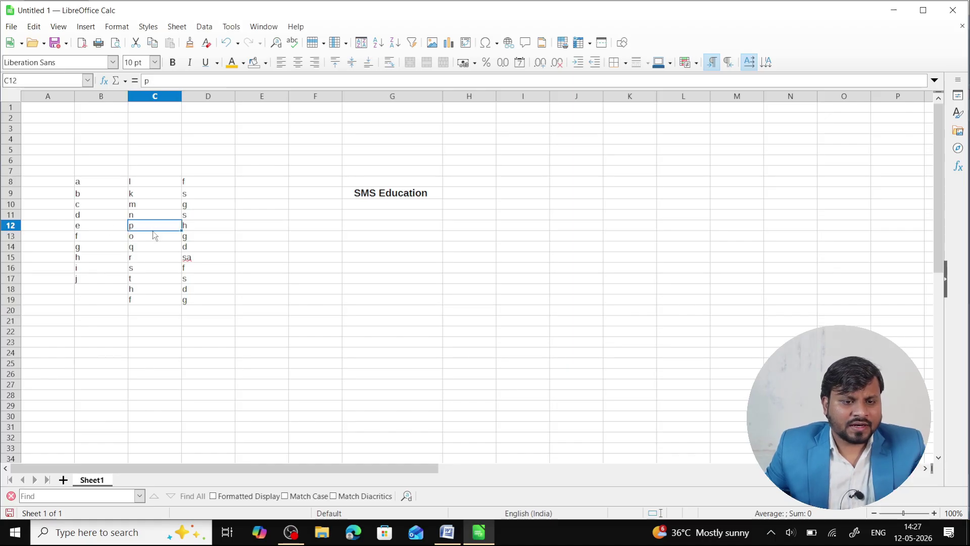
left_click(177, 26)
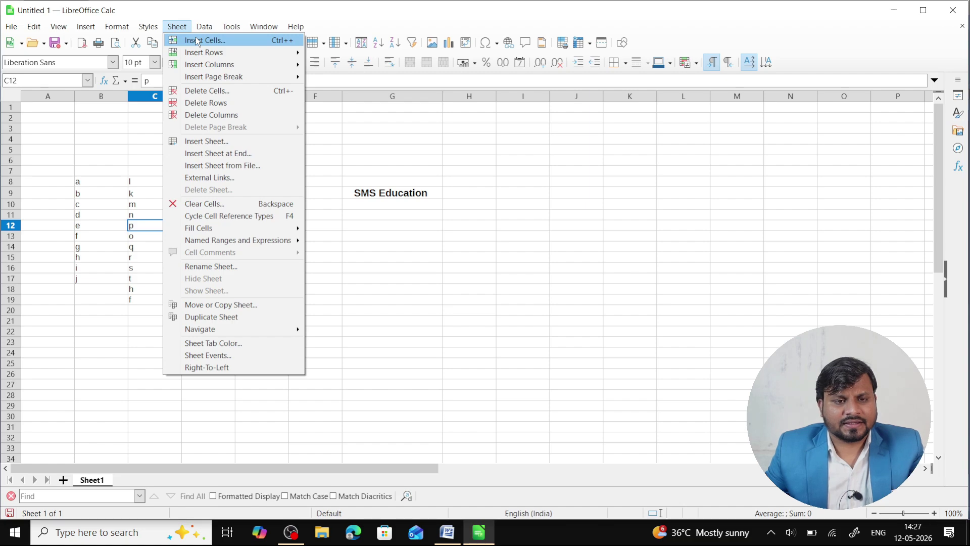
left_click(201, 42)
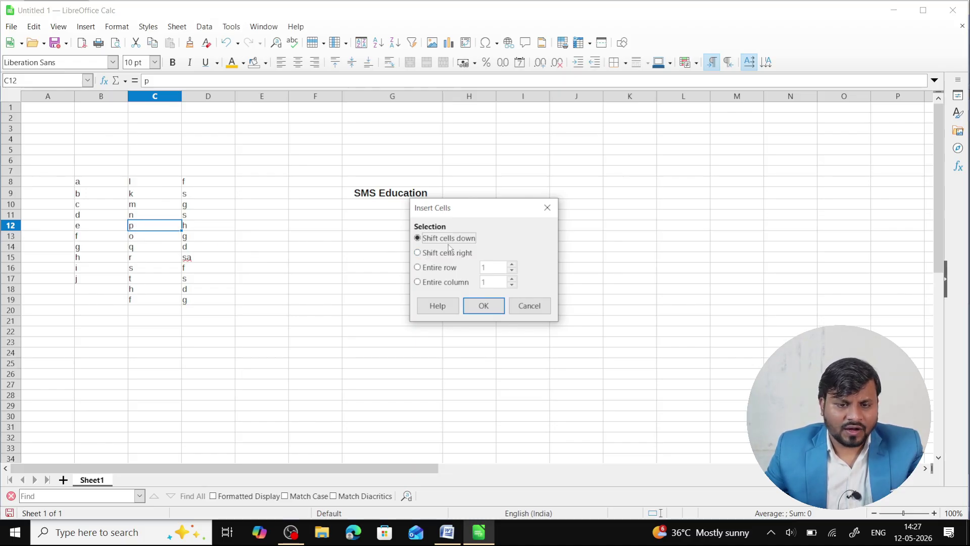
left_click(472, 308)
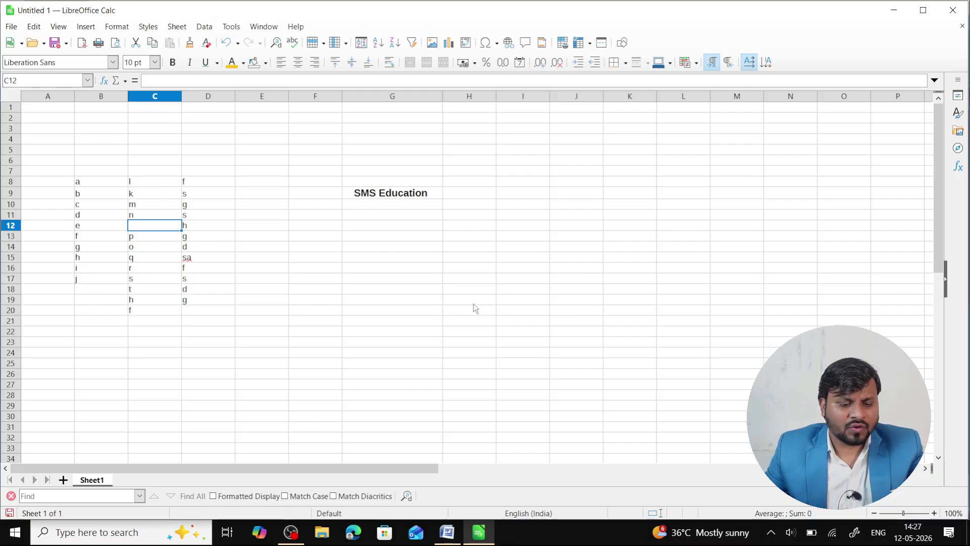
left_click(148, 26)
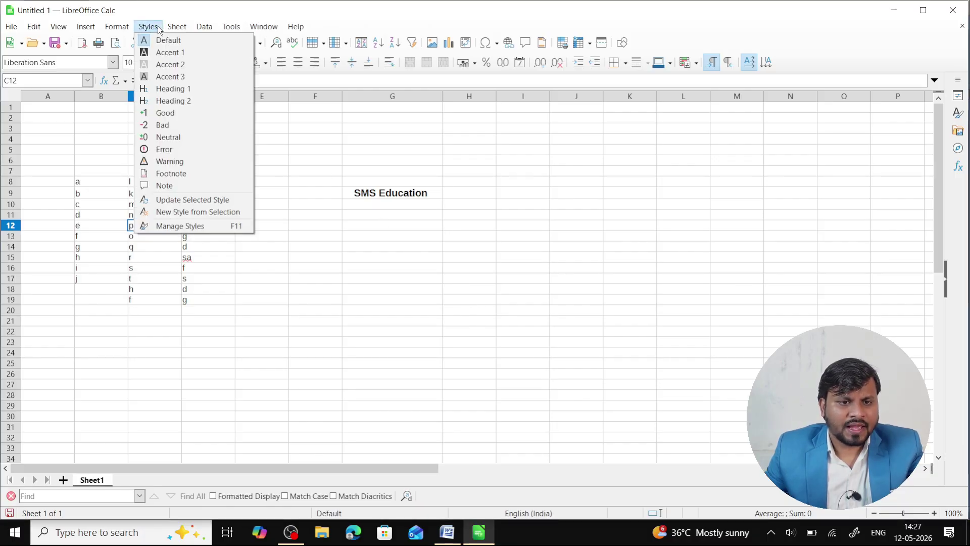
key("Escape")
Step: Insert an entire column at cell C12 using Insert Cells, and undo the insertion
left_click(176, 26)
left_click(195, 40)
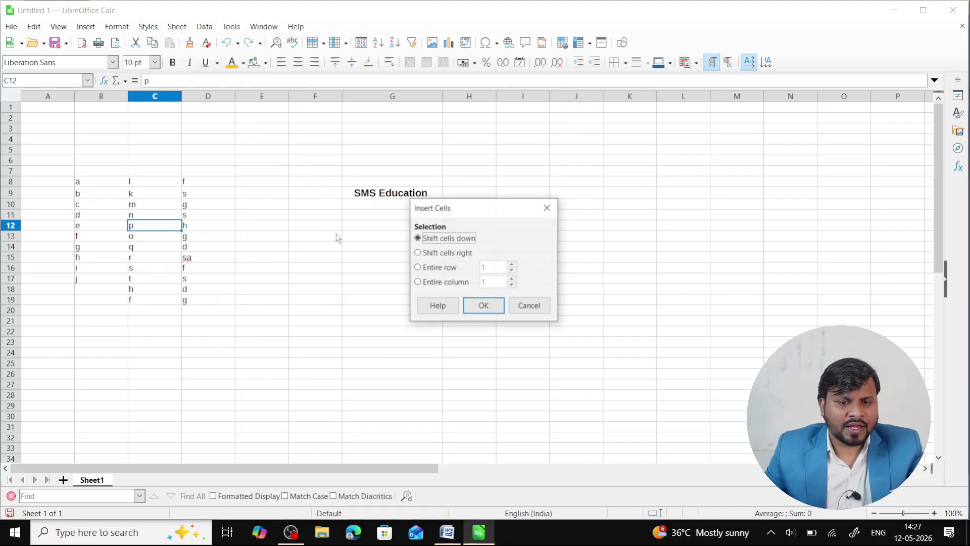
left_click(462, 253)
left_click(449, 271)
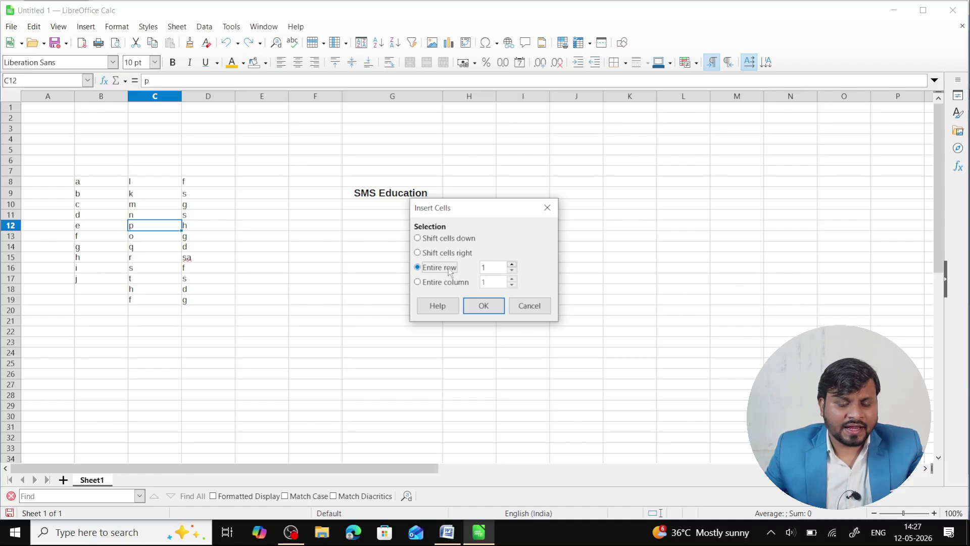
left_click(447, 282)
left_click(471, 309)
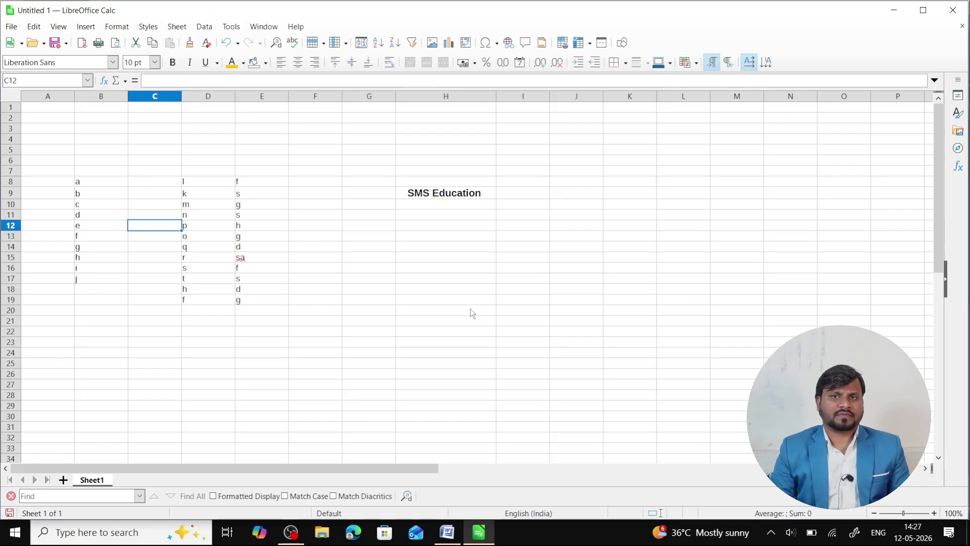
key("ctrl+z")
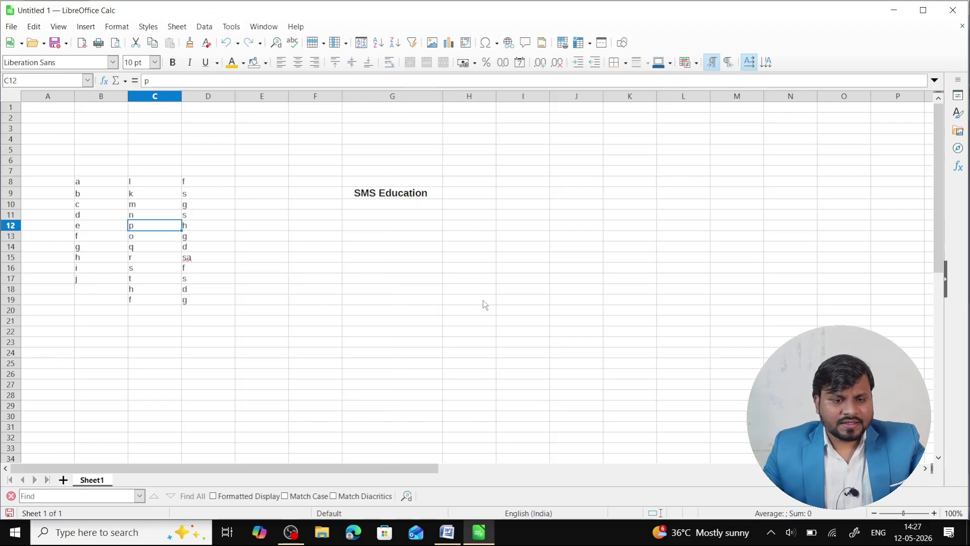
Step: Insert a row below row 12 and undo the insertion
left_click(178, 28)
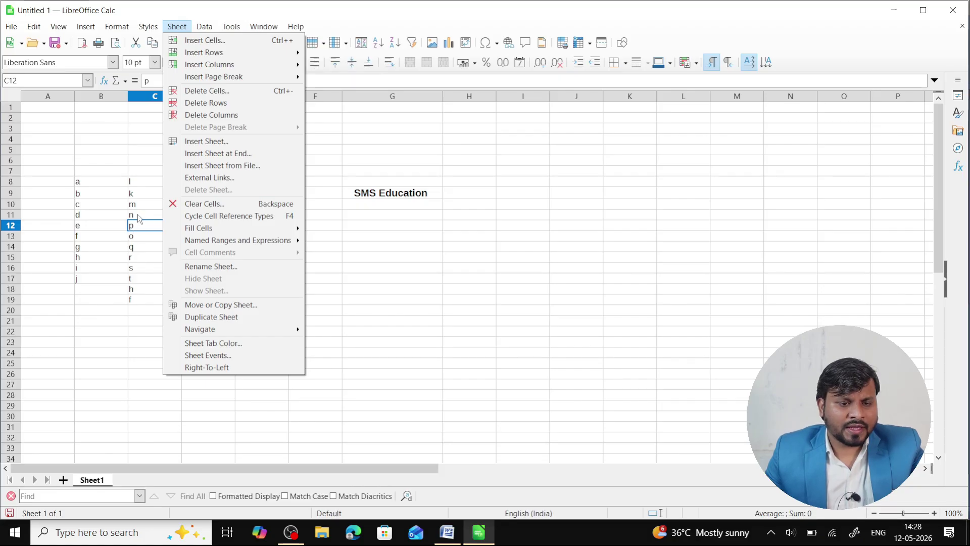
mouse_move(264, 27)
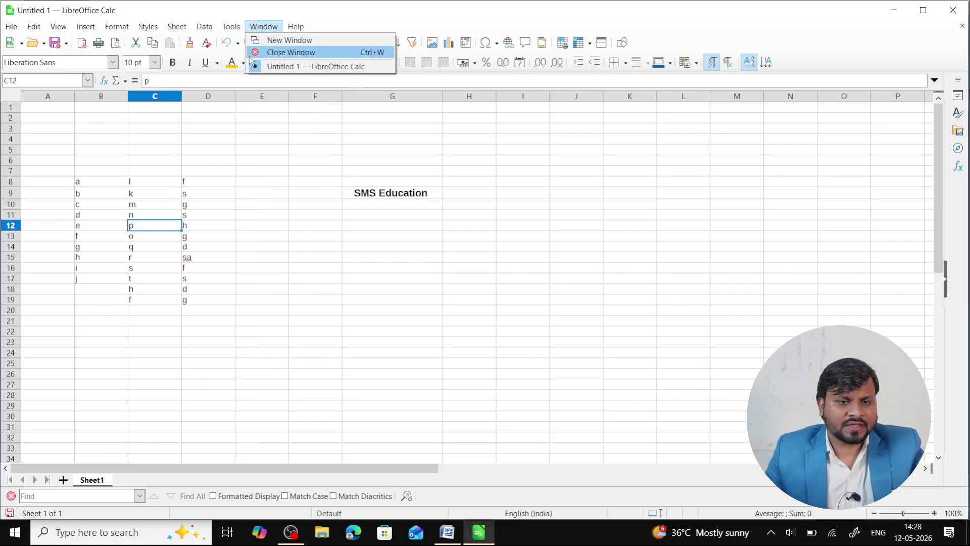
mouse_move(176, 26)
mouse_move(195, 56)
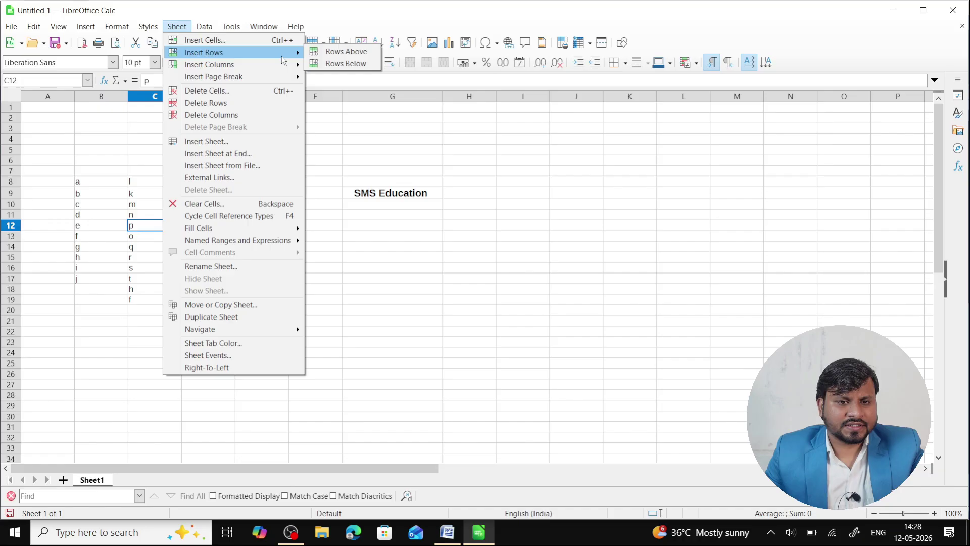
left_click(334, 63)
key("ctrl+z")
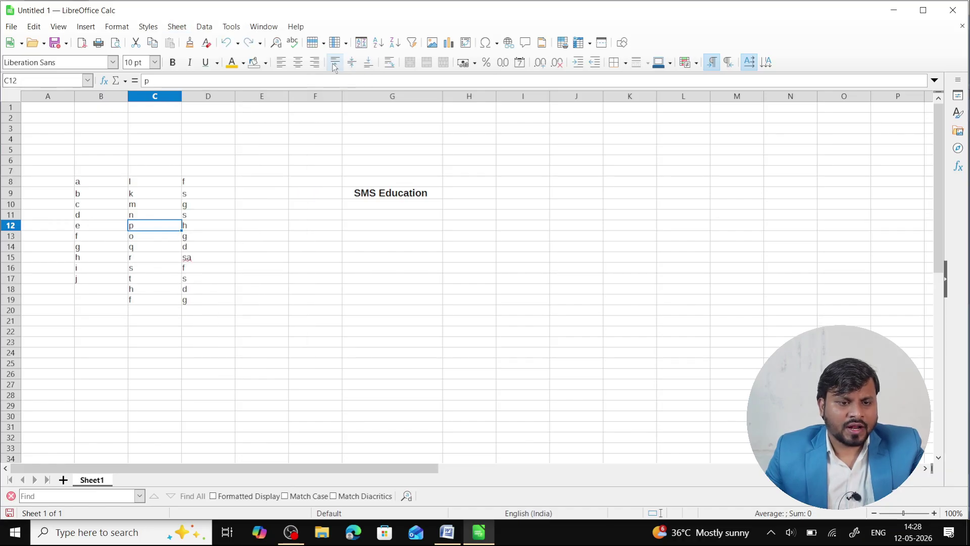
Step: Insert a blank row above row 12 and undo the insertion
left_click(205, 26)
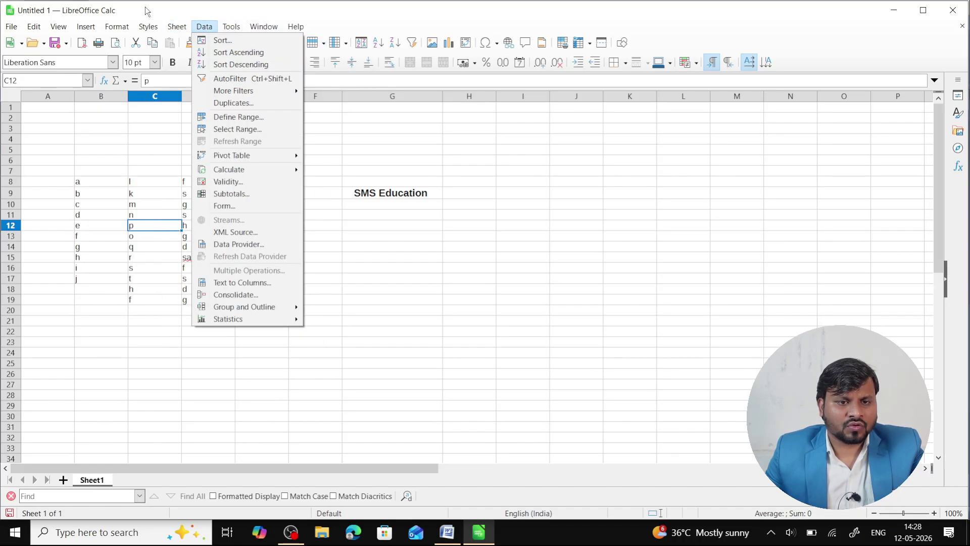
mouse_move(177, 32)
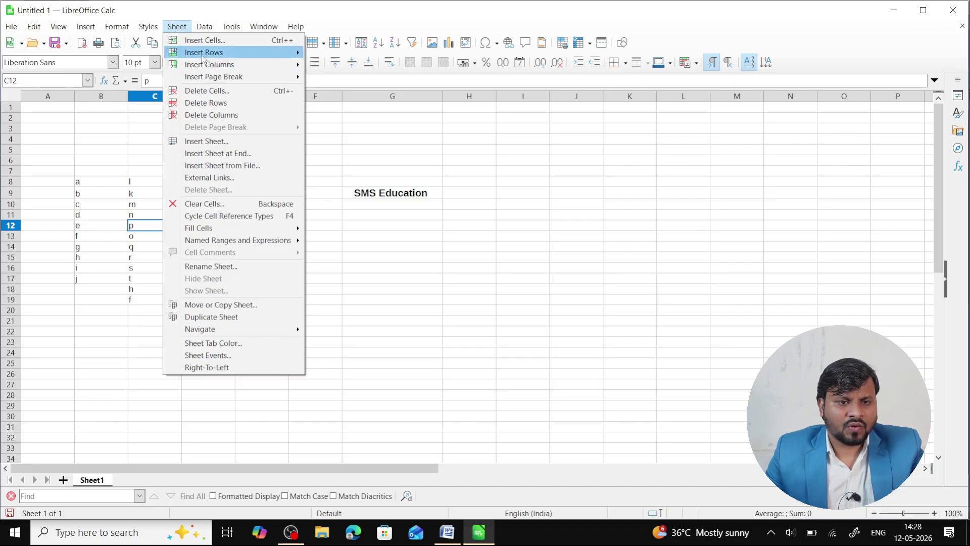
mouse_move(202, 54)
left_click(347, 50)
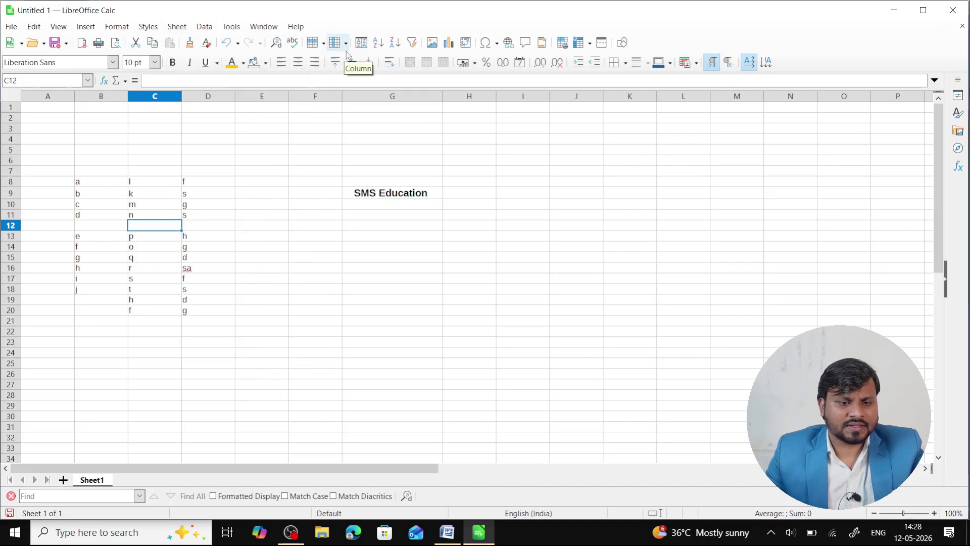
key("ctrl+z")
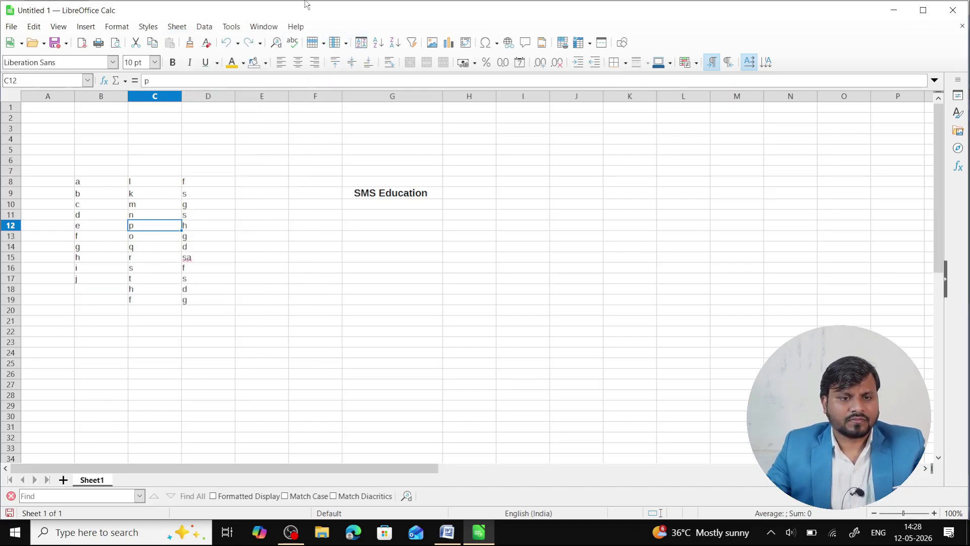
left_click(176, 26)
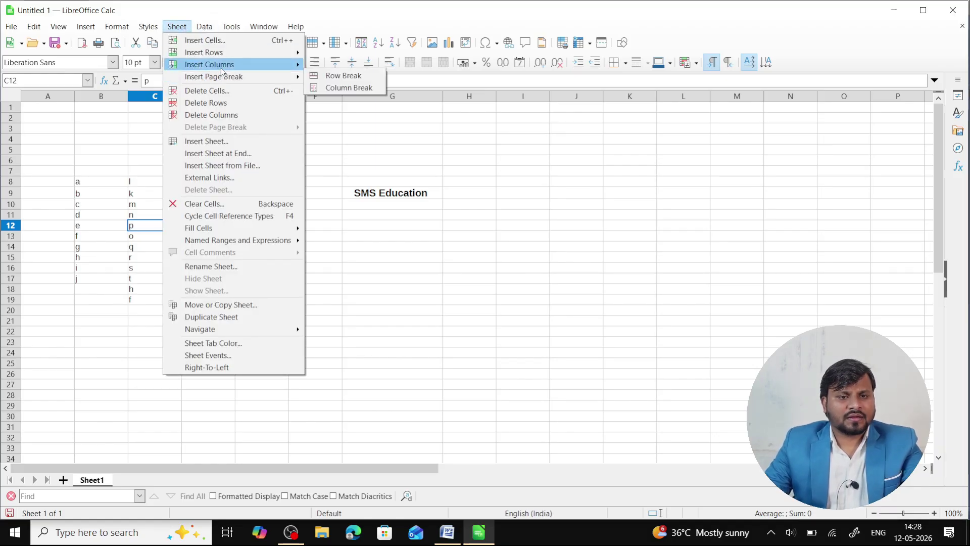
mouse_move(230, 78)
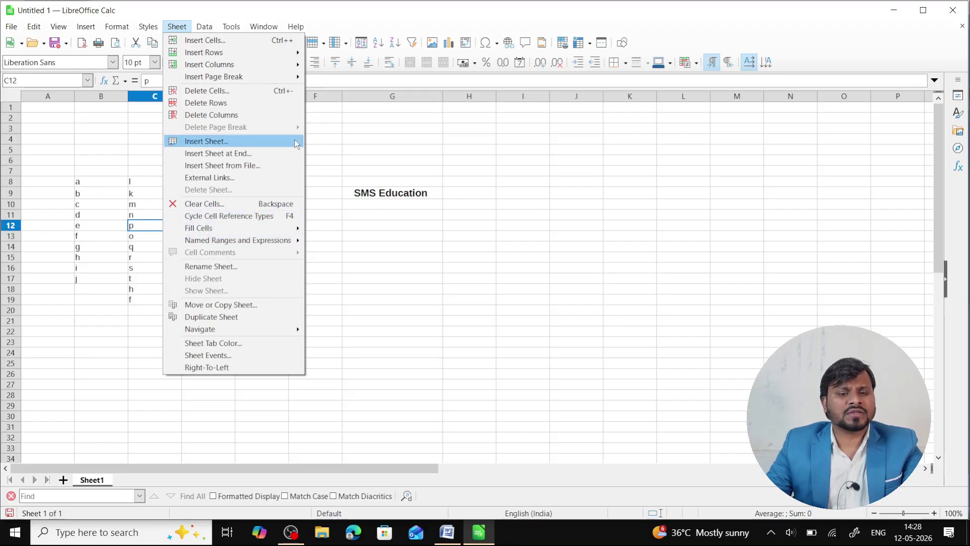
key("Escape")
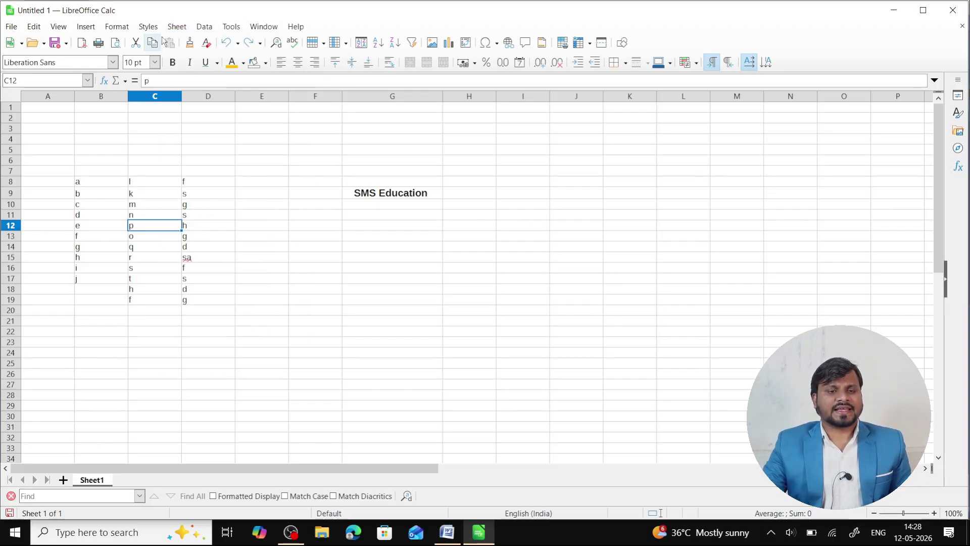
left_click(177, 28)
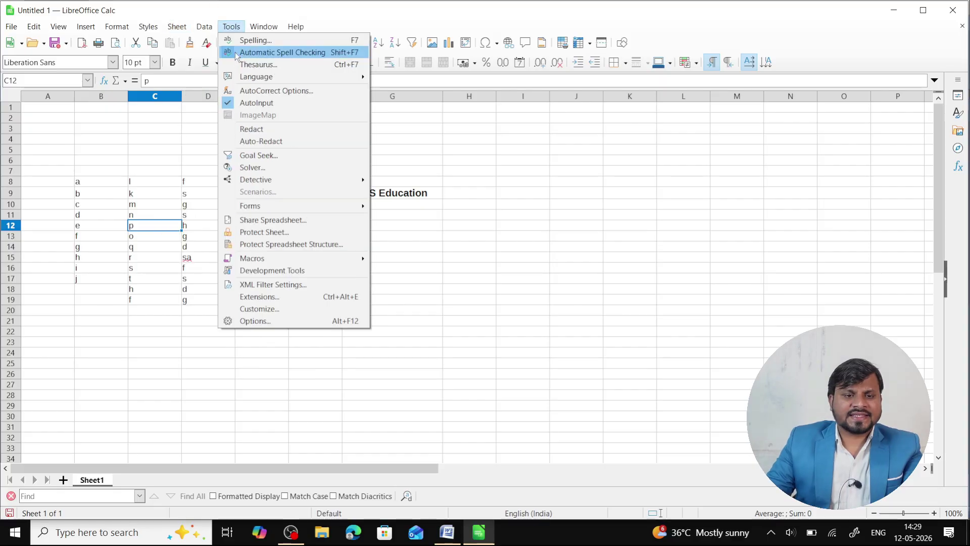
mouse_move(162, 28)
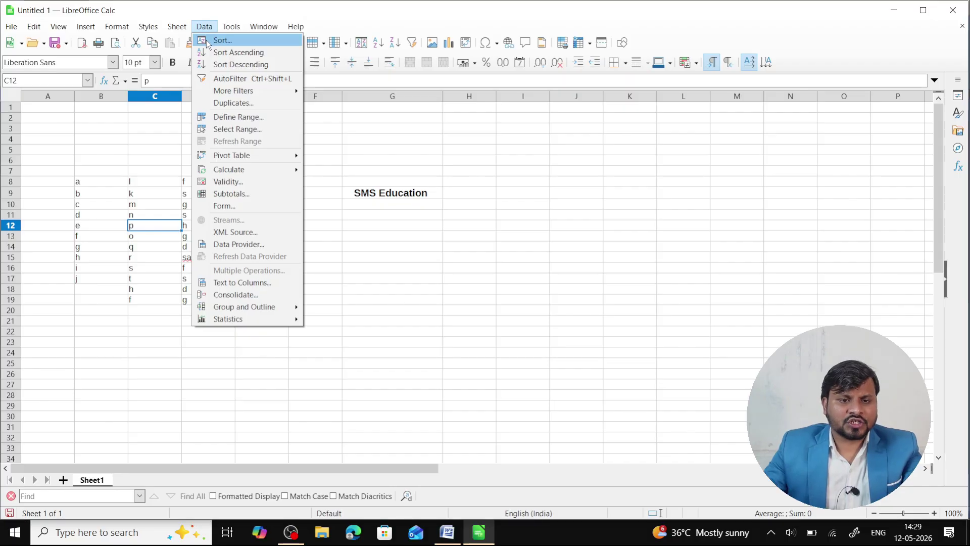
left_click(540, 177)
Step: Enter the numbers 34, 67, 23, 67, 89, 43 one per cell down column I, from I6 to I11
left_click(540, 163)
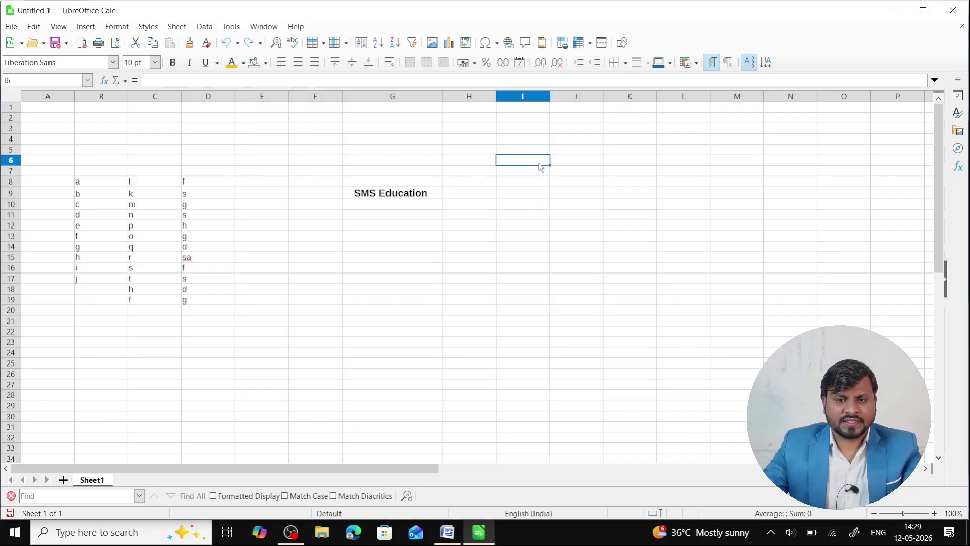
type("34")
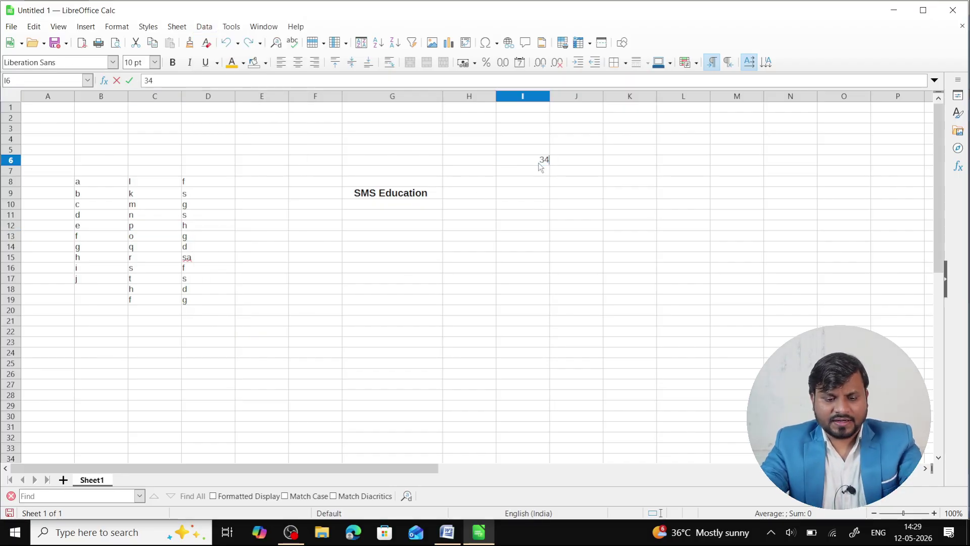
key("Return")
key("alt+f")
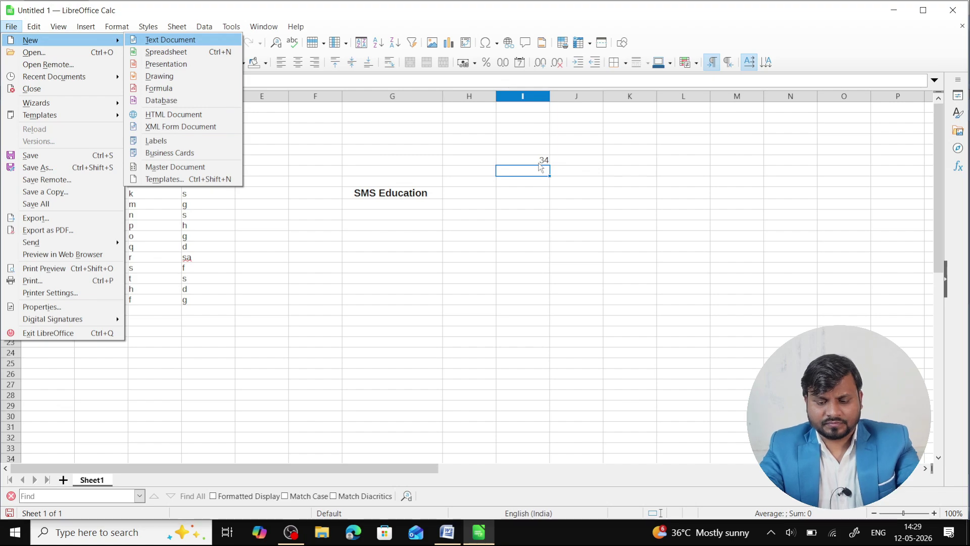
key("Down")
key("Down")
key("Escape")
key("Escape")
key("Down")
type("23 67 89 43")
key("Return")
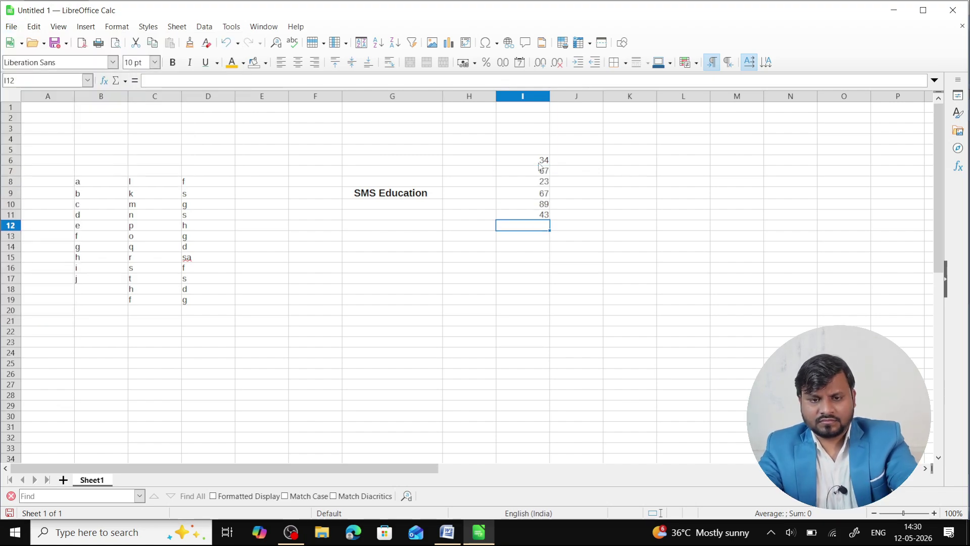
Step: Continue column I from I12 to I20 with the numbers 12, 4556, 3, 45, 23, 35, 45, 23, 5
type("12 4556 3 45 23 35 45")
key("Return")
type("23 5")
key("Return")
Step: Replace the value in cell I13 with 34
key("Up")
key("Up")
key("Up")
key("Up")
key("Up")
key("Up")
key("Up")
key("Up")
type("34")
left_click(673, 293)
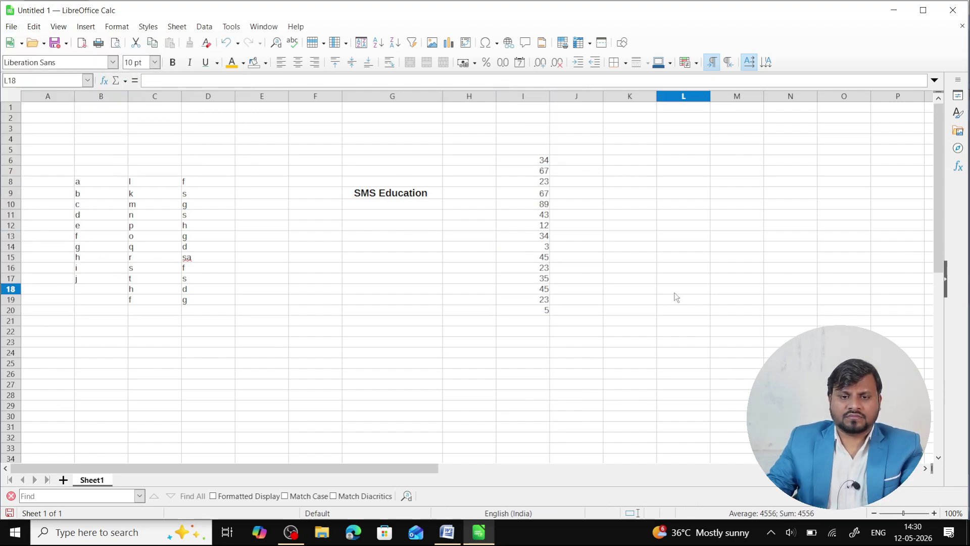
Step: Sort the range I6:I21 by column I in ascending order
left_click_drag(543, 162, 526, 325)
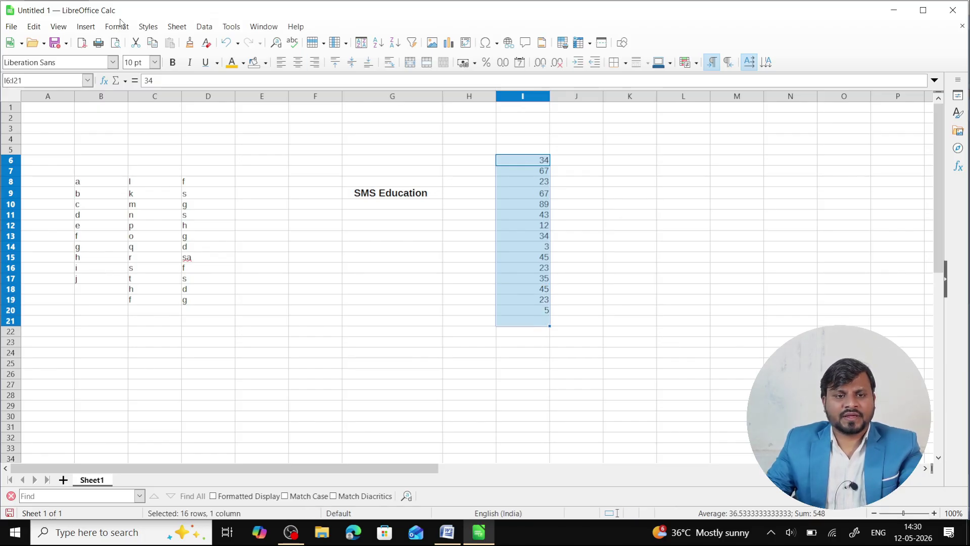
left_click(203, 28)
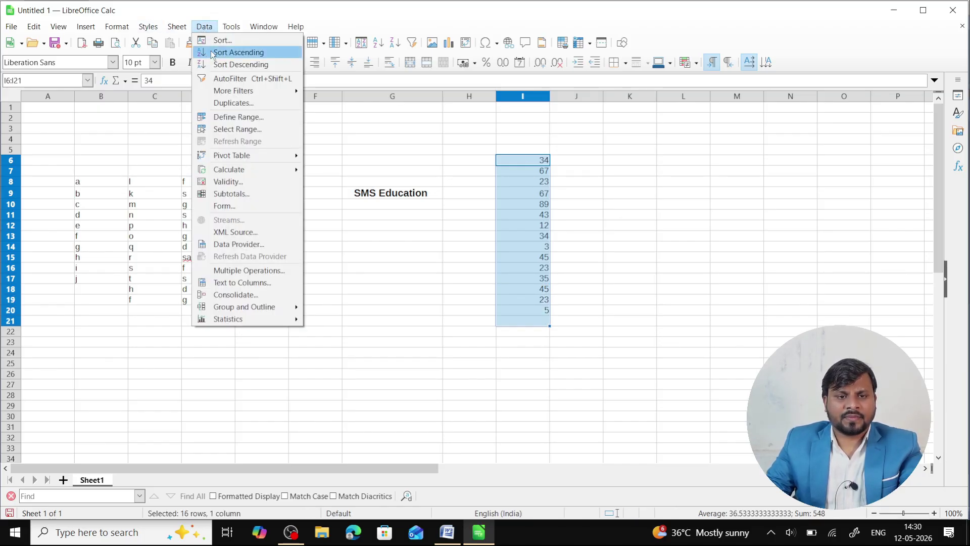
left_click(221, 40)
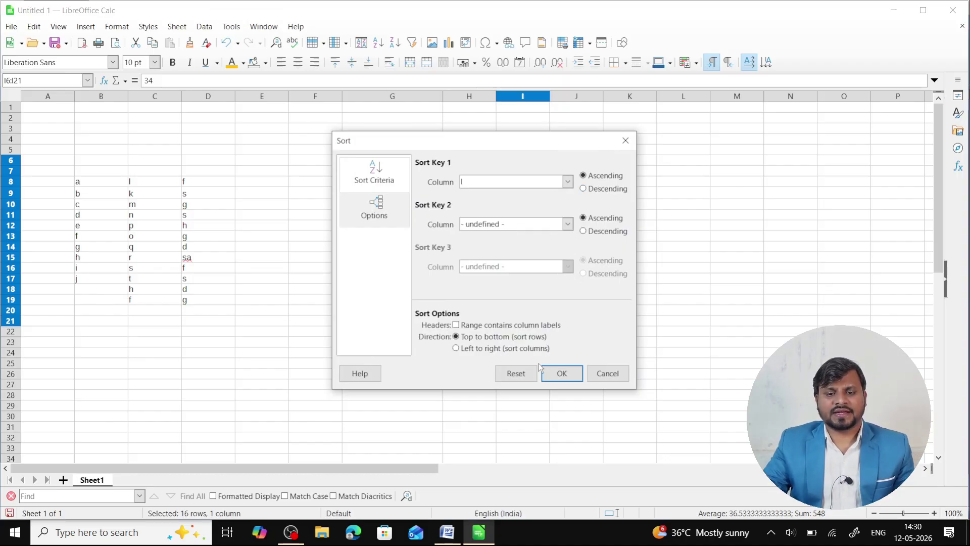
left_click(558, 373)
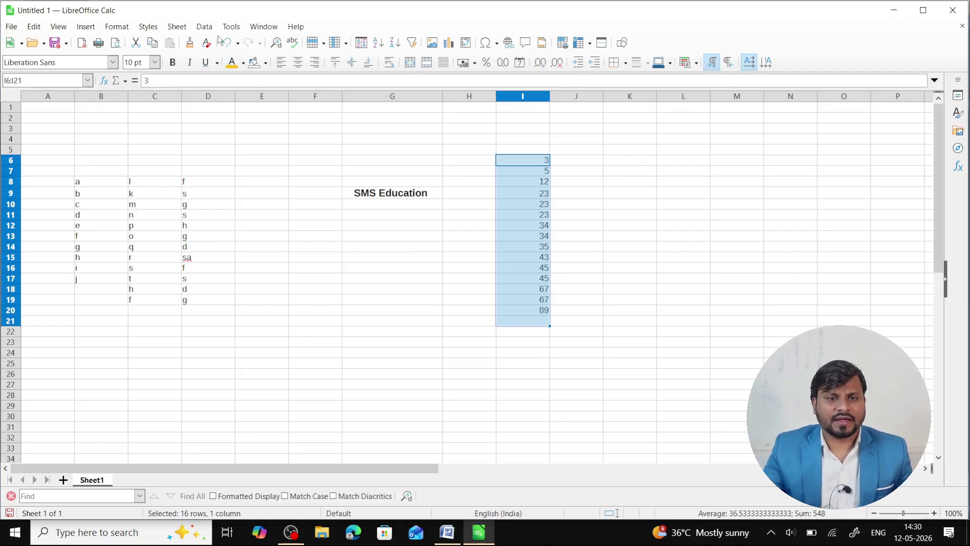
Step: Sort the selected range I6:I21 by column I in descending order
left_click(204, 26)
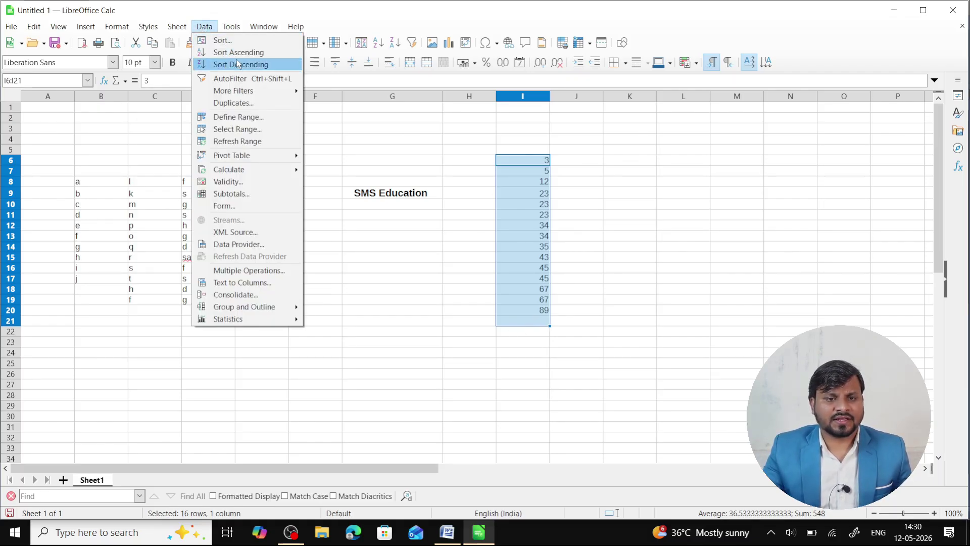
left_click(233, 40)
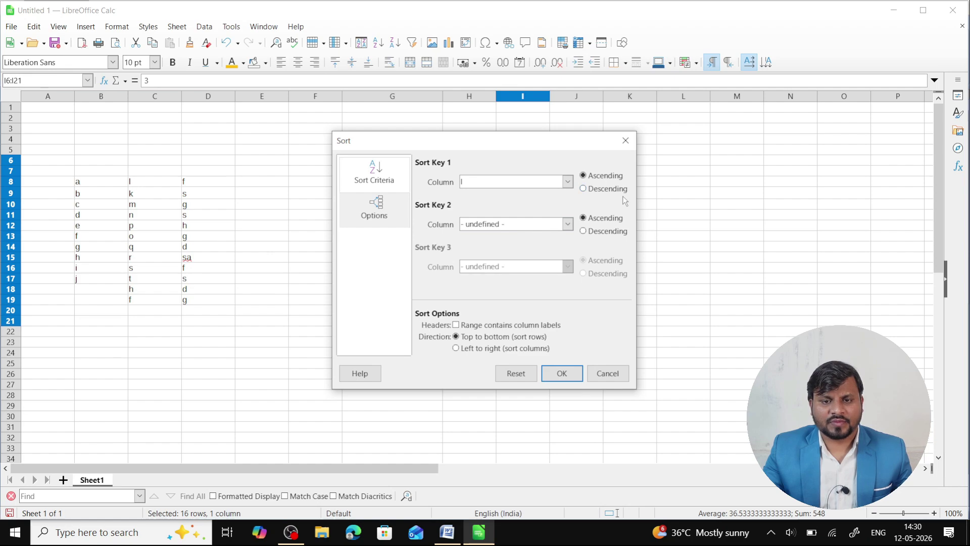
left_click(606, 188)
left_click(552, 376)
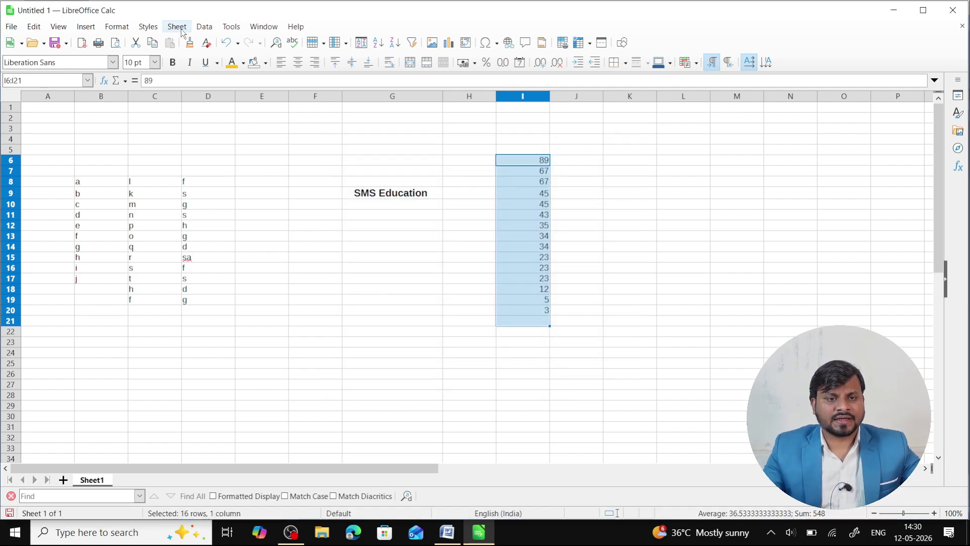
Step: Apply an AutoFilter to the selected range I6:I21, using its first row as the column header
left_click(204, 26)
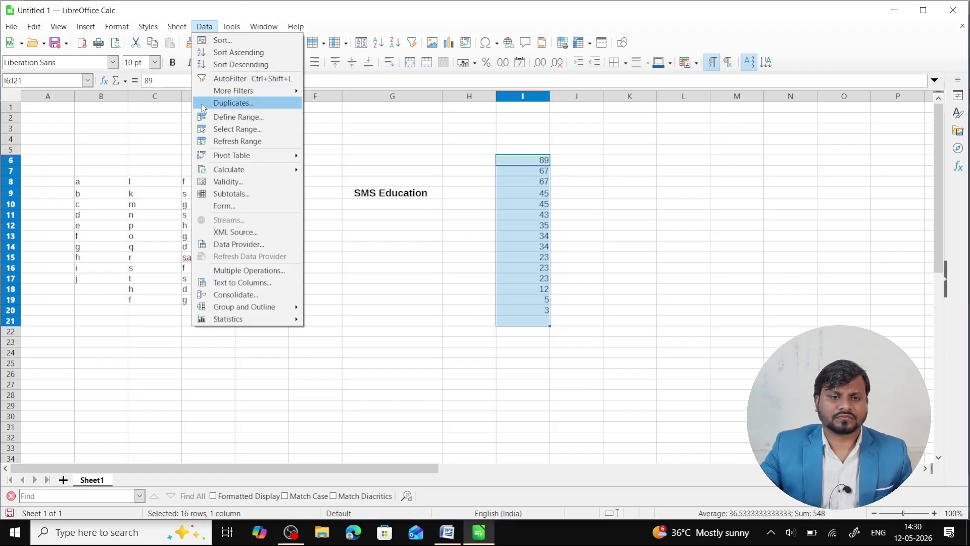
left_click(255, 80)
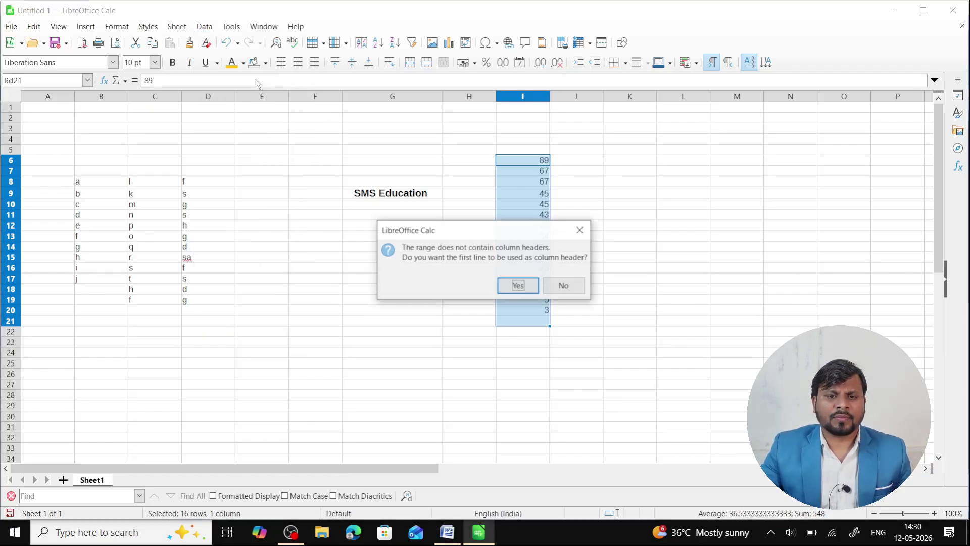
left_click(518, 286)
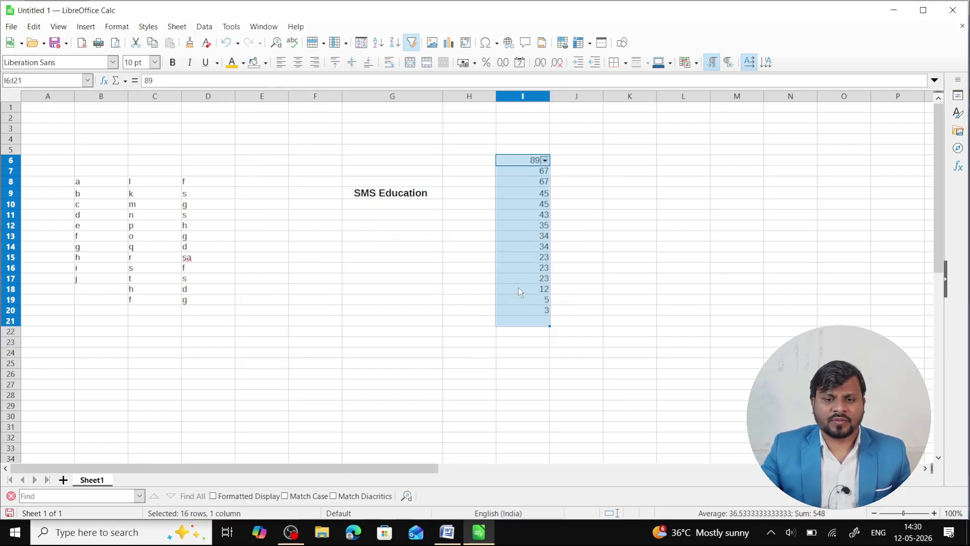
Step: Filter column I to hide the values 5, 12, 23, 34, 35 and 43
left_click(545, 161)
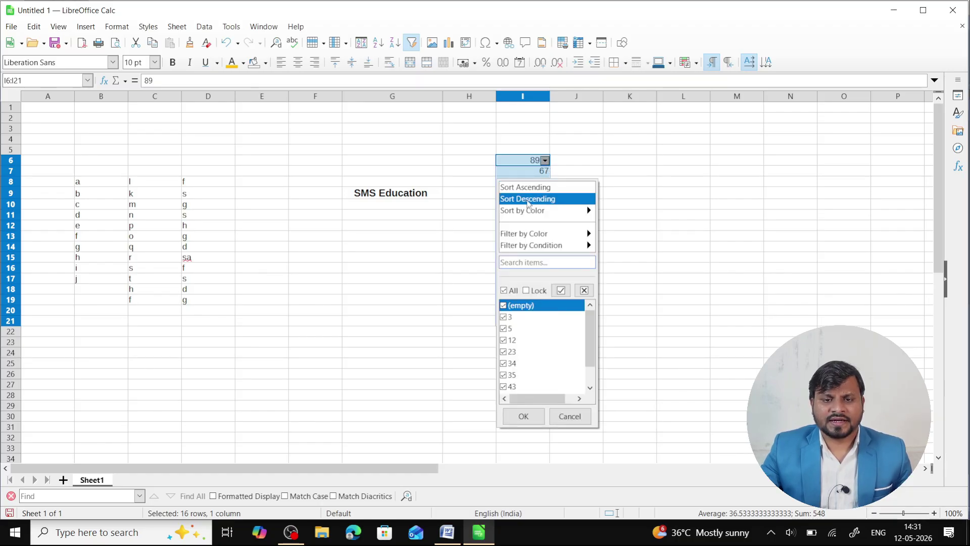
mouse_move(534, 215)
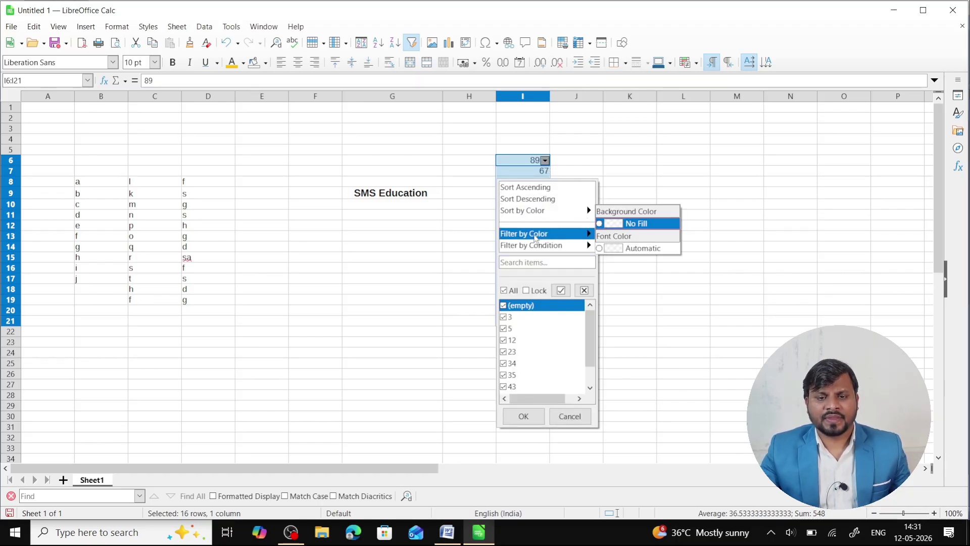
mouse_move(537, 239)
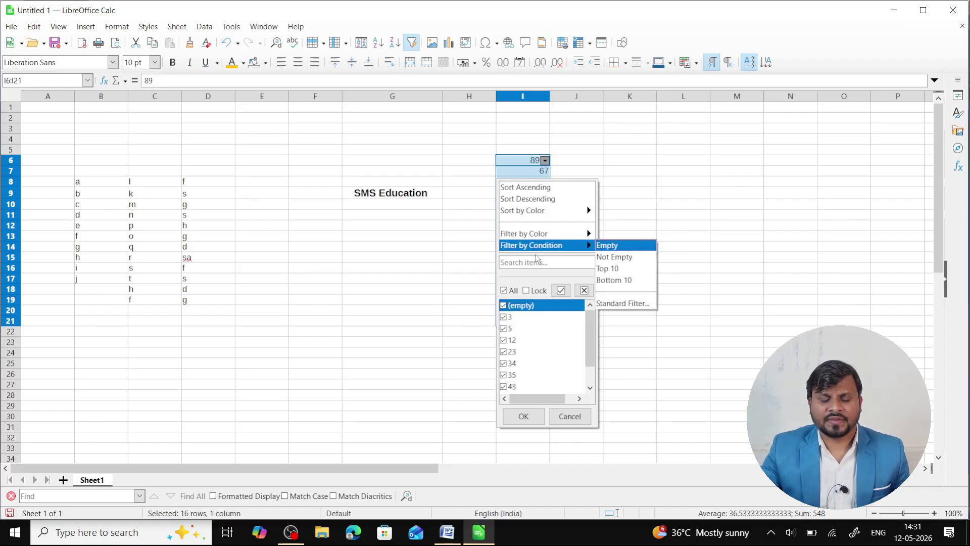
left_click(503, 340)
left_click(503, 363)
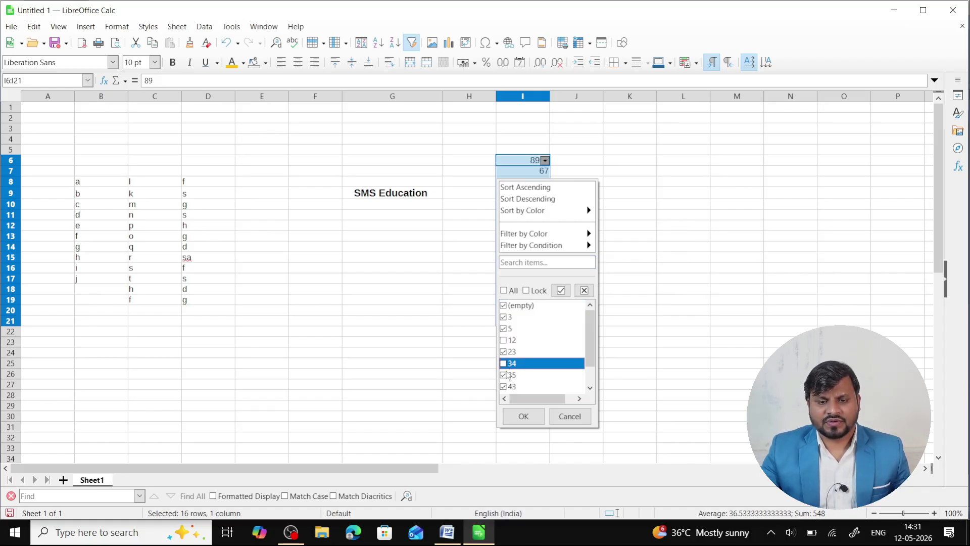
left_click(503, 374)
left_click(503, 386)
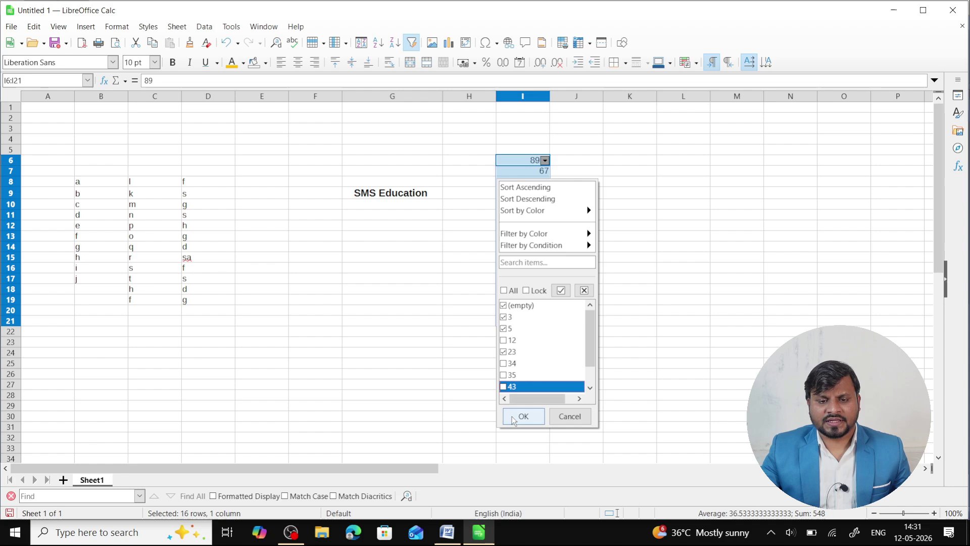
left_click(509, 351)
left_click(511, 330)
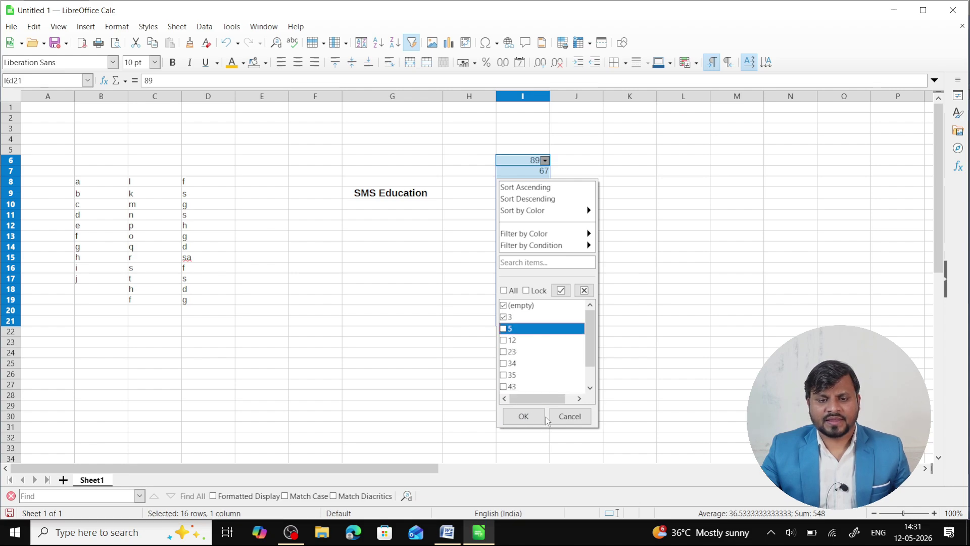
left_click(524, 416)
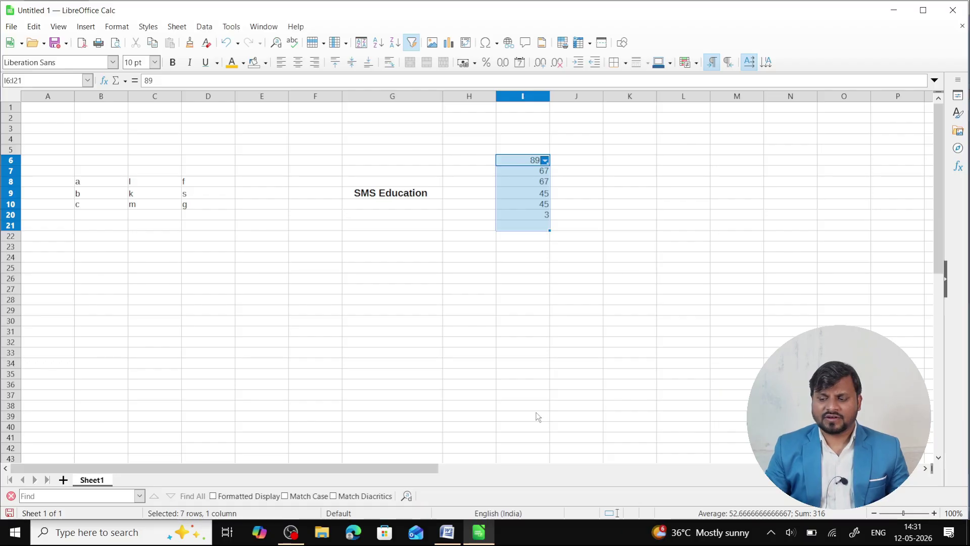
Step: Show all values again in the column I filter
left_click(545, 161)
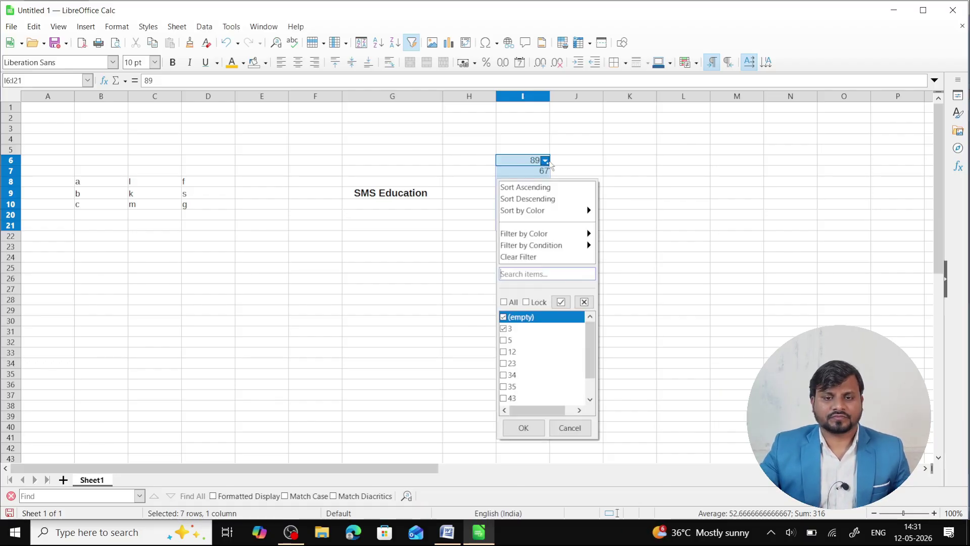
left_click(504, 302)
left_click(539, 432)
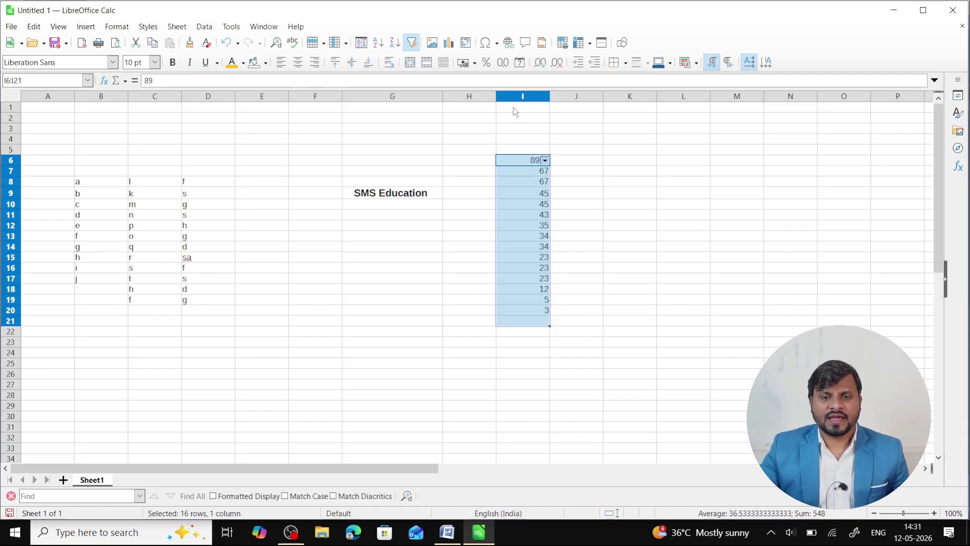
left_click(545, 160)
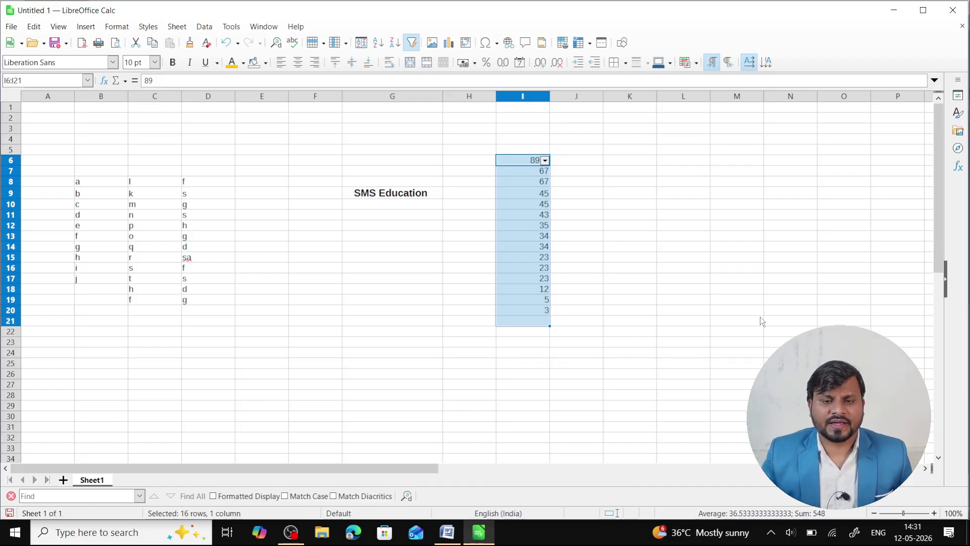
left_click(204, 27)
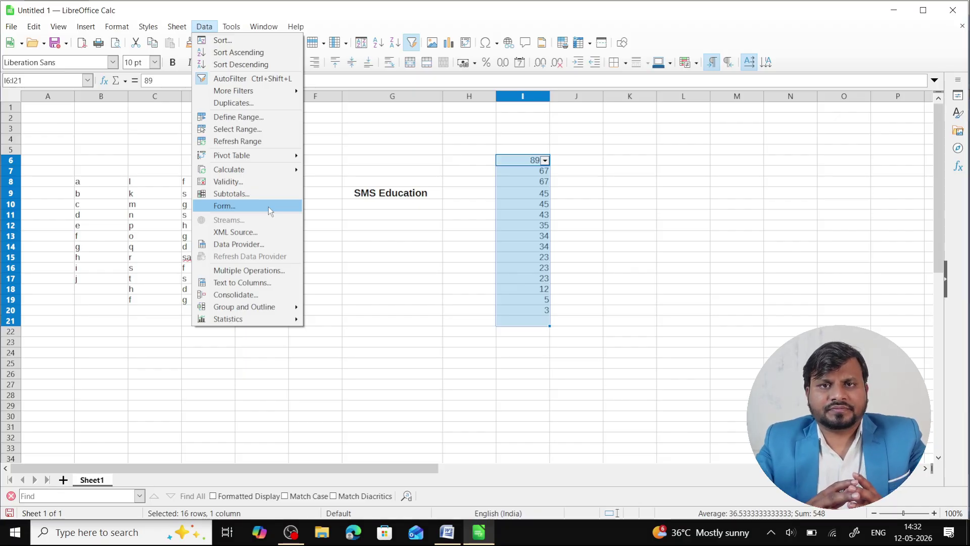
left_click(725, 213)
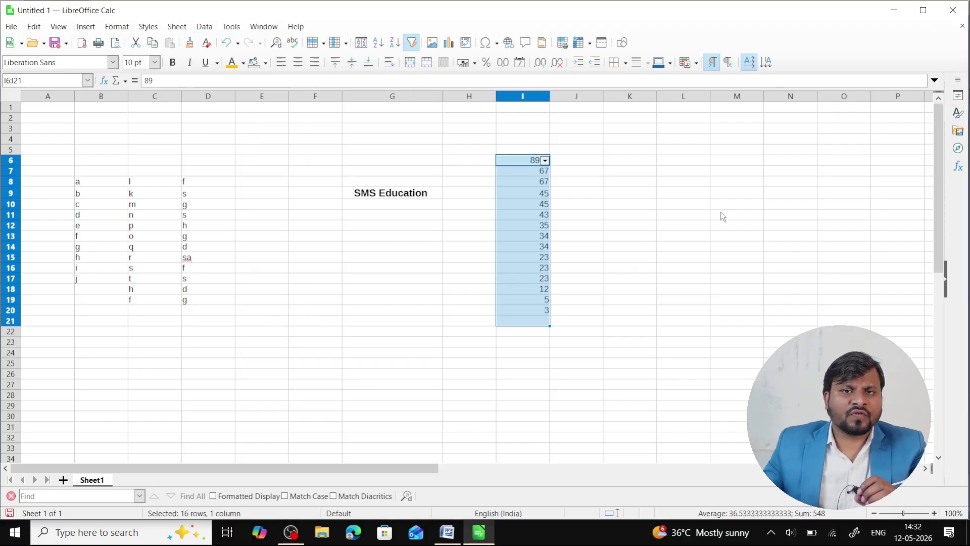
left_click(232, 27)
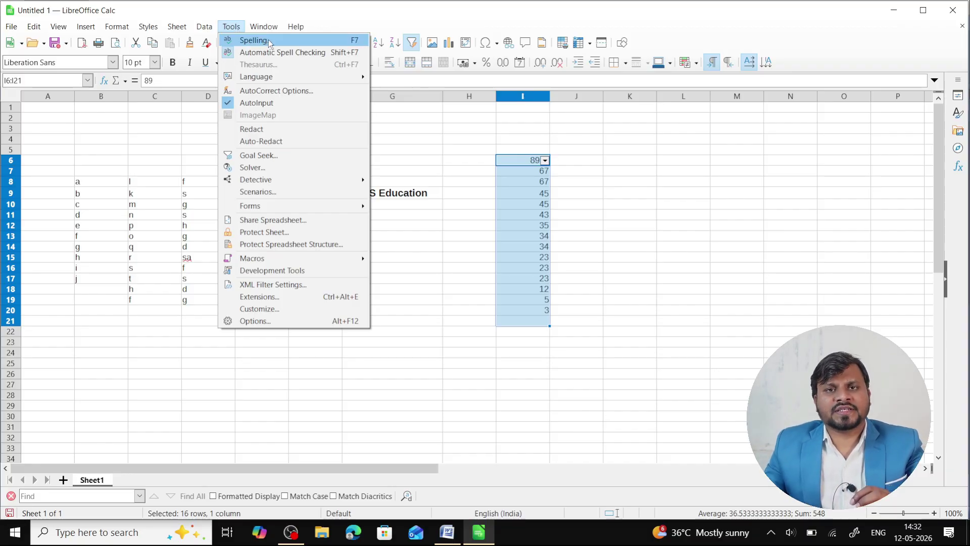
left_click(414, 365)
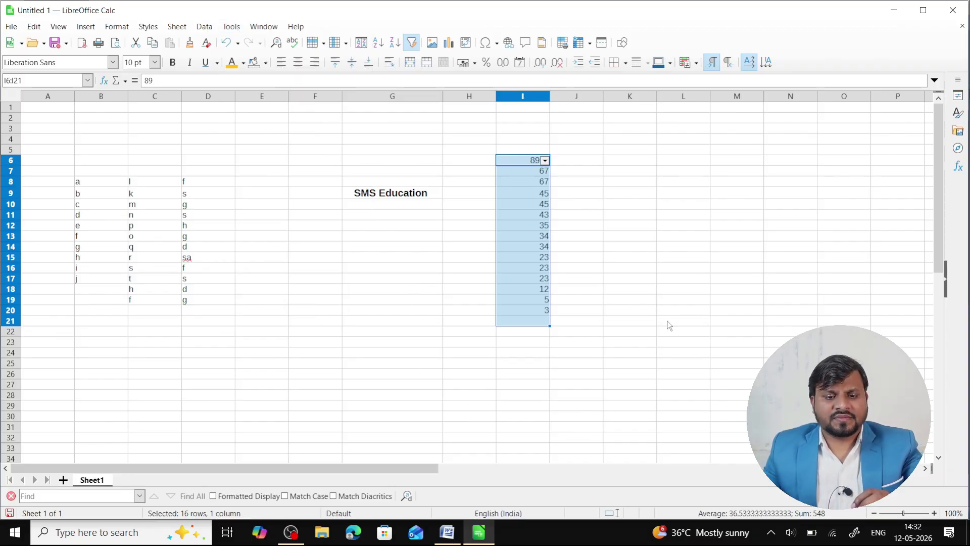
Step: Enter the misspelled word Fathar in cell M13 and correct it to Father with the spelling check
left_click(716, 240)
type("Fathar")
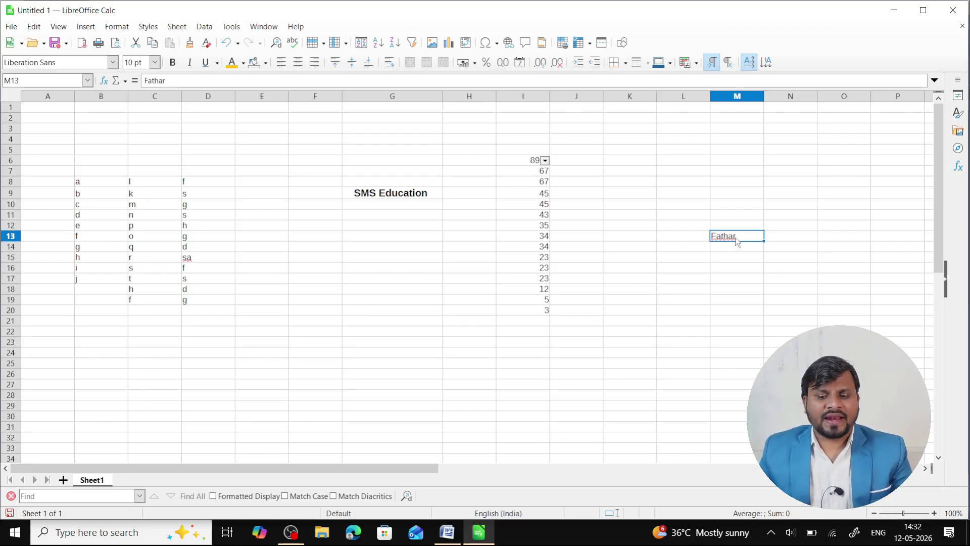
left_click(231, 26)
key("Escape")
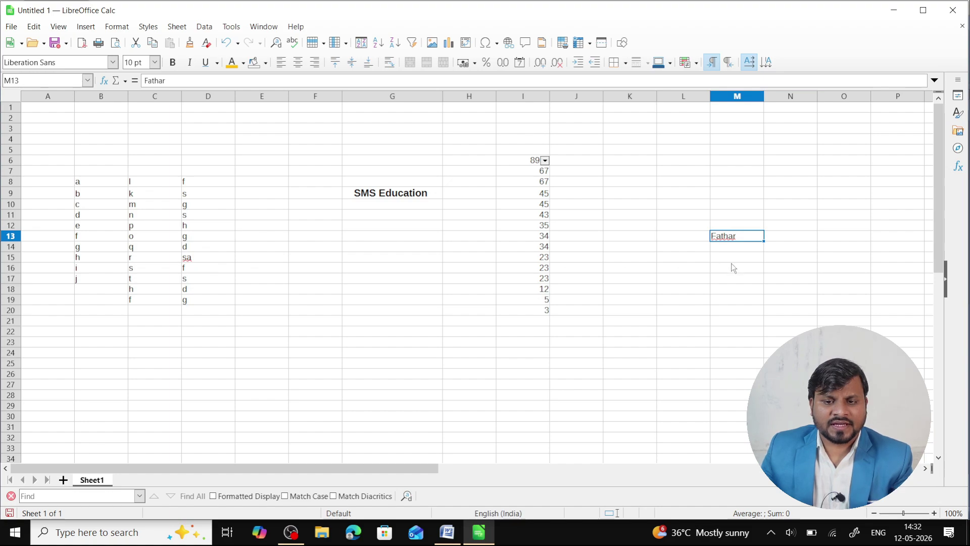
left_click(326, 294)
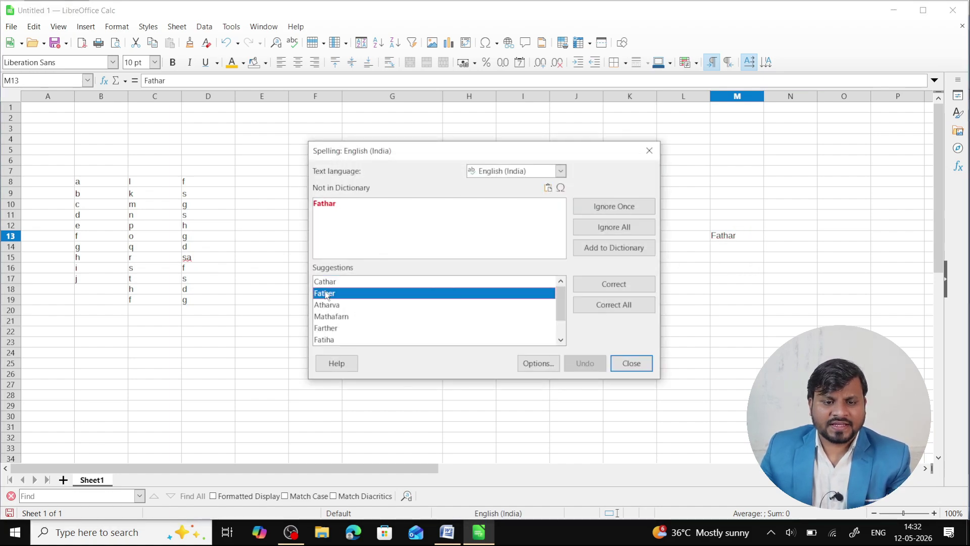
left_click(614, 284)
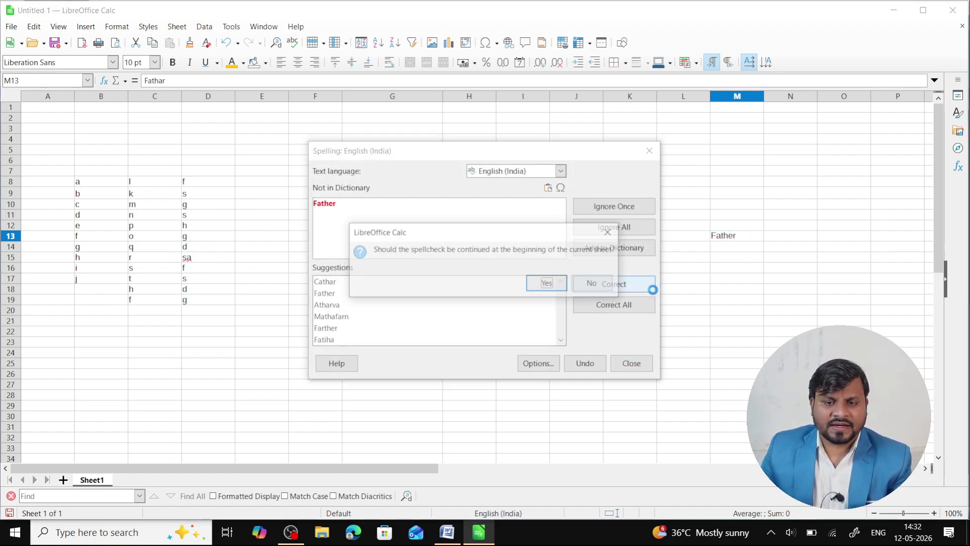
left_click(548, 284)
left_click(632, 363)
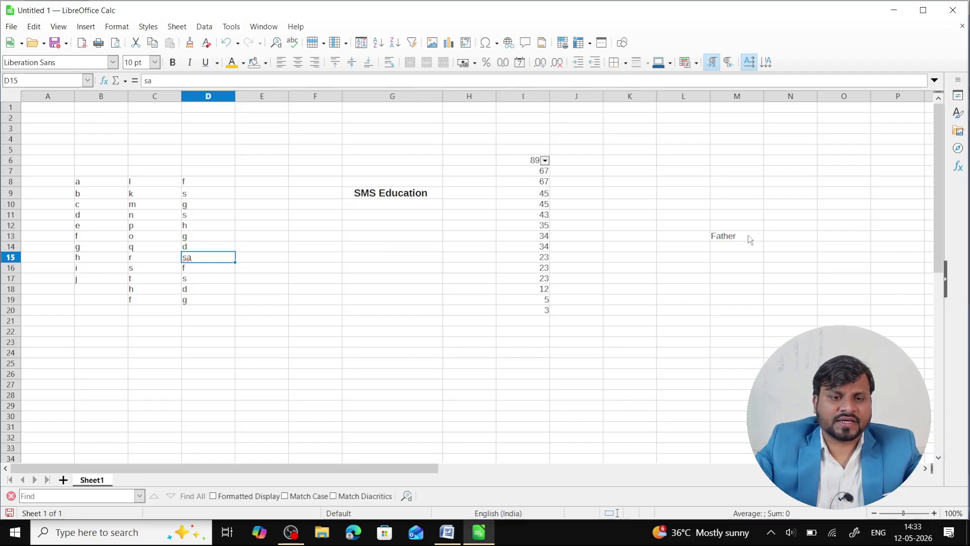
left_click(227, 26)
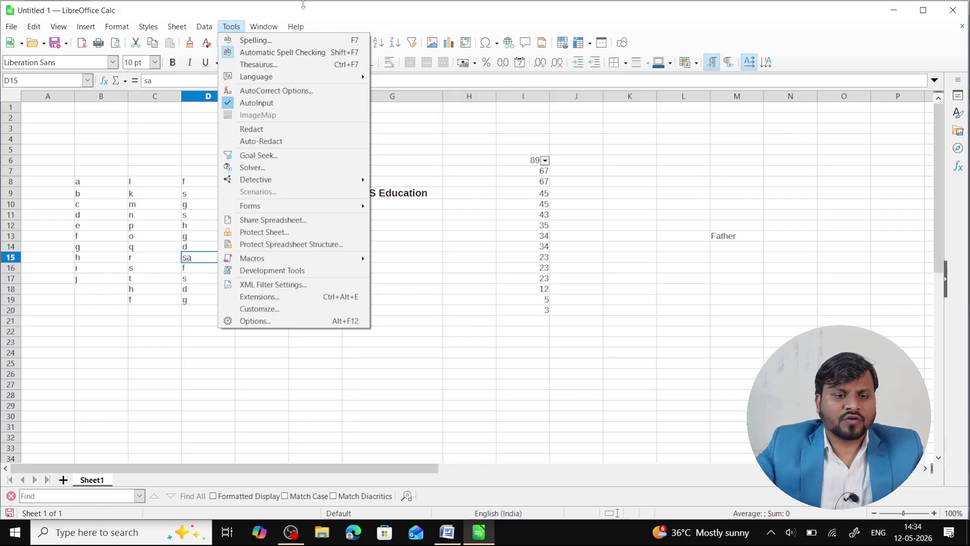
mouse_move(271, 26)
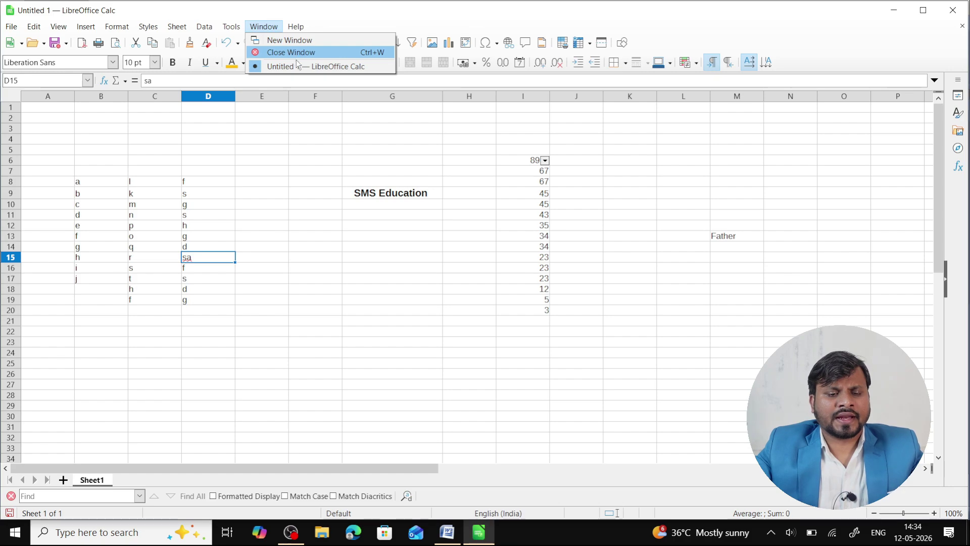
left_click(298, 160)
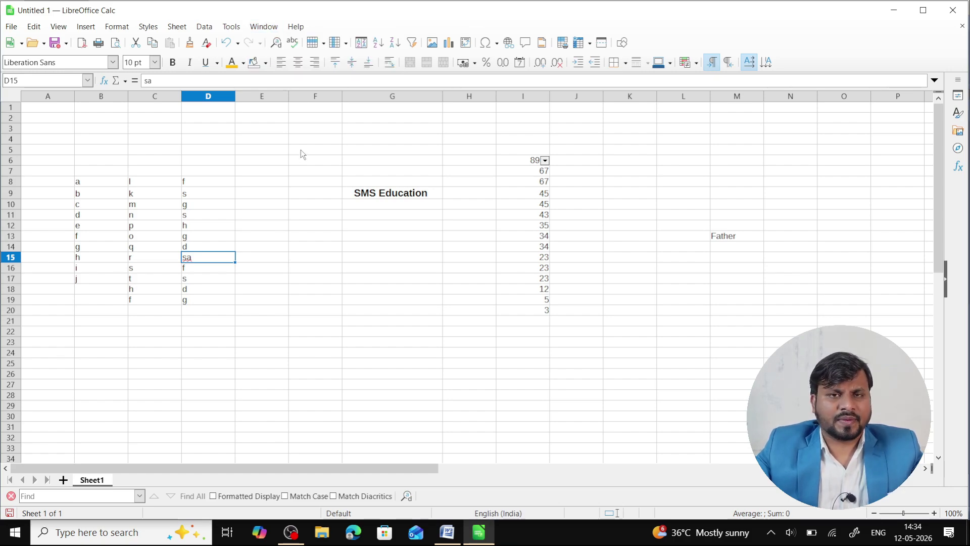
left_click(286, 28)
left_click(241, 172)
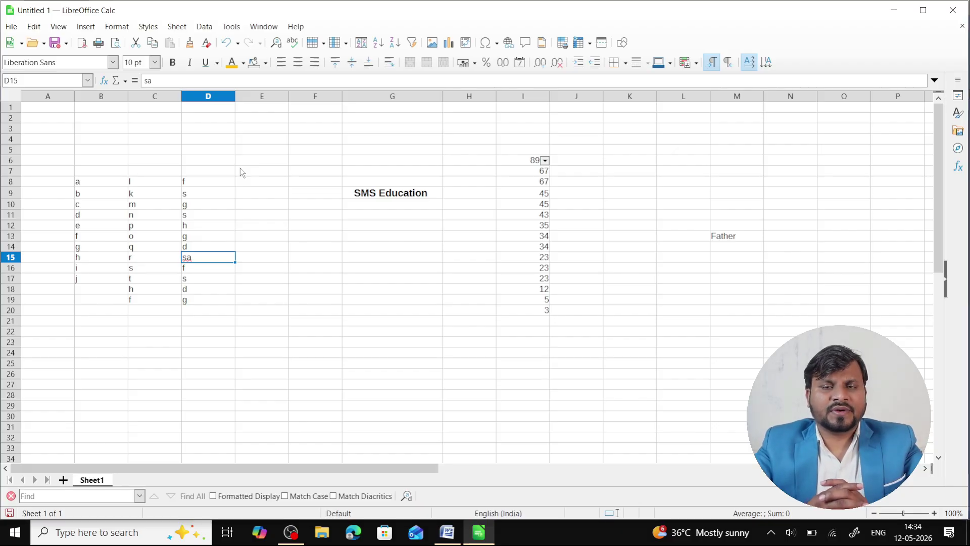
Step: Switch to the Microsoft Word document headed "Introduction to Style, Sheet, Data, Tools, Windows"
left_click(447, 532)
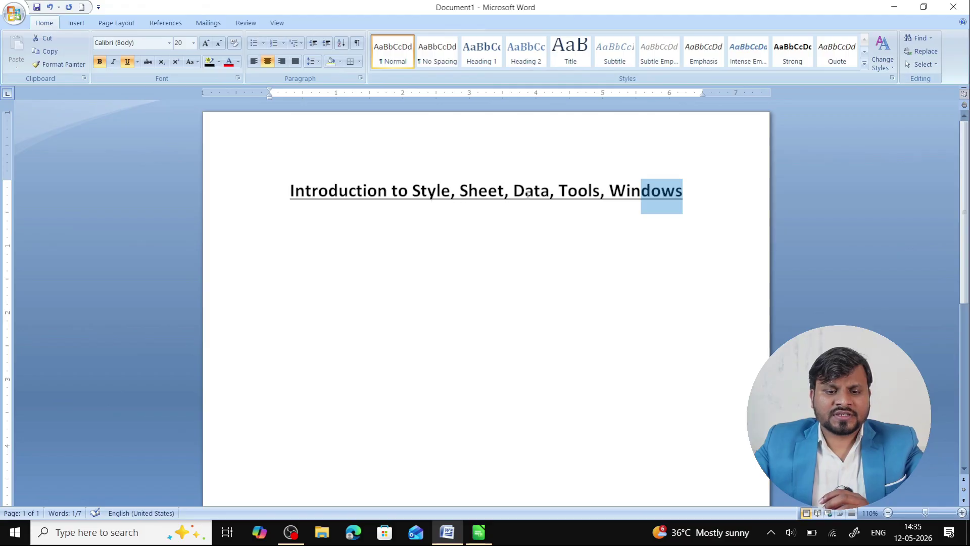